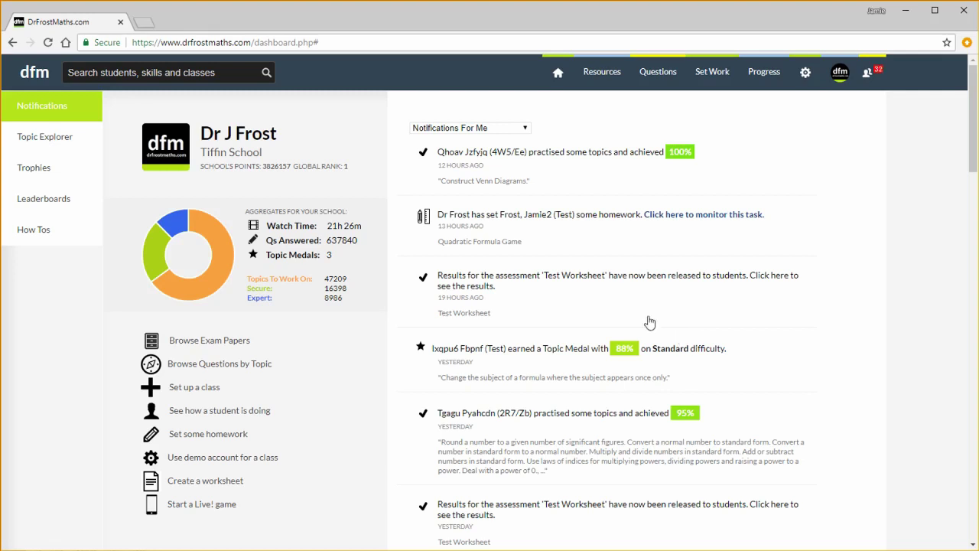
# Open the Notifications For Me filter choices on the teacher dashboard
pyautogui.click(476, 129)
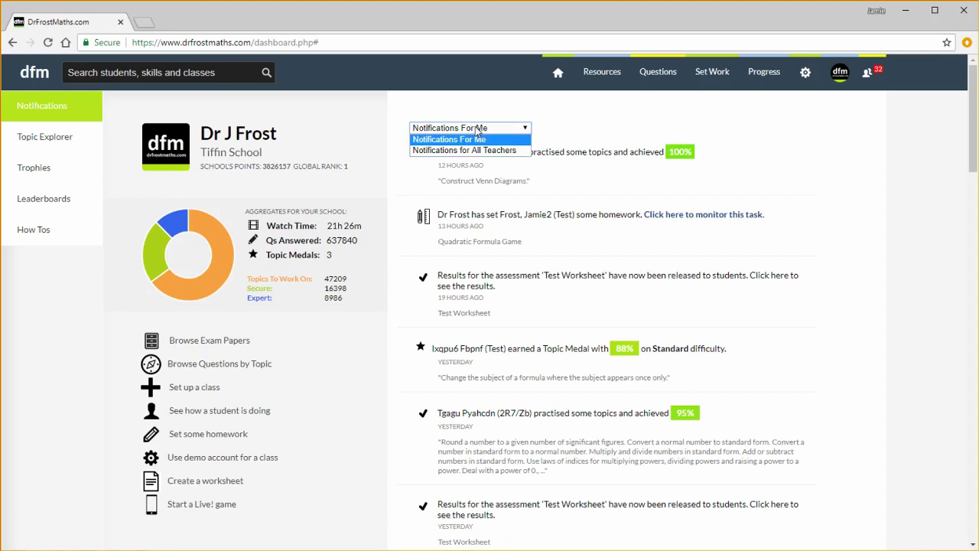
# Switch to the Topic Explorer from the left sidebar
pyautogui.click(30, 144)
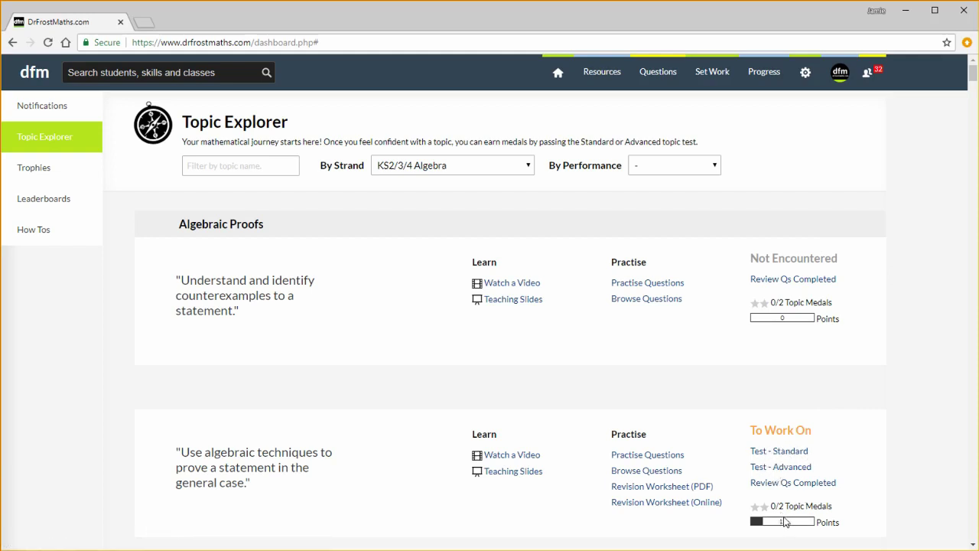
# Show the Shape, Space & Measures strand and filter topics by the name 'trigonometry'
pyautogui.click(432, 165)
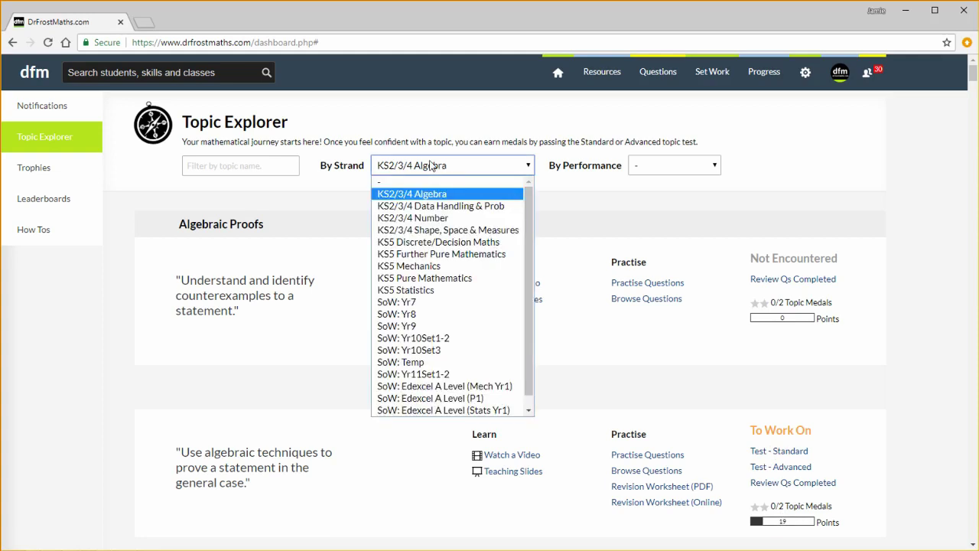
pyautogui.click(449, 230)
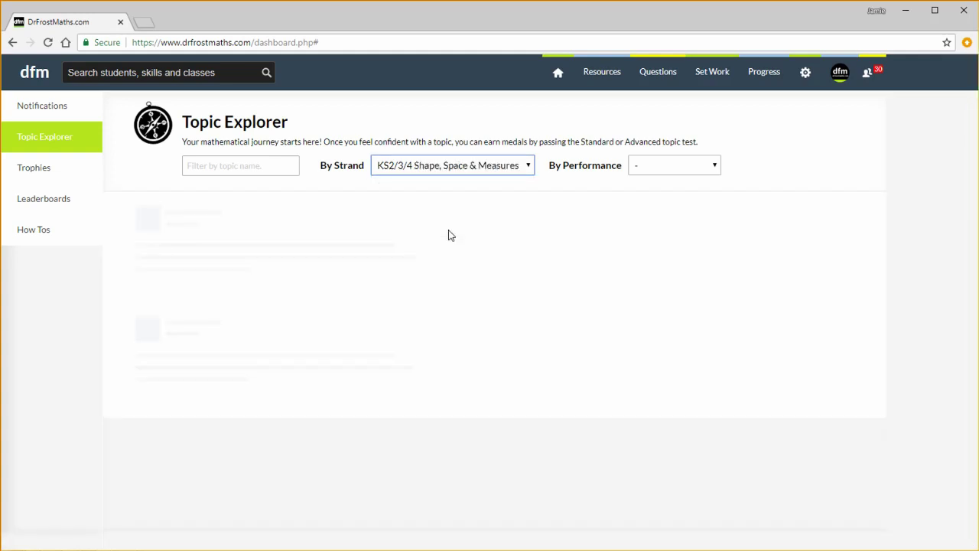
pyautogui.click(264, 168)
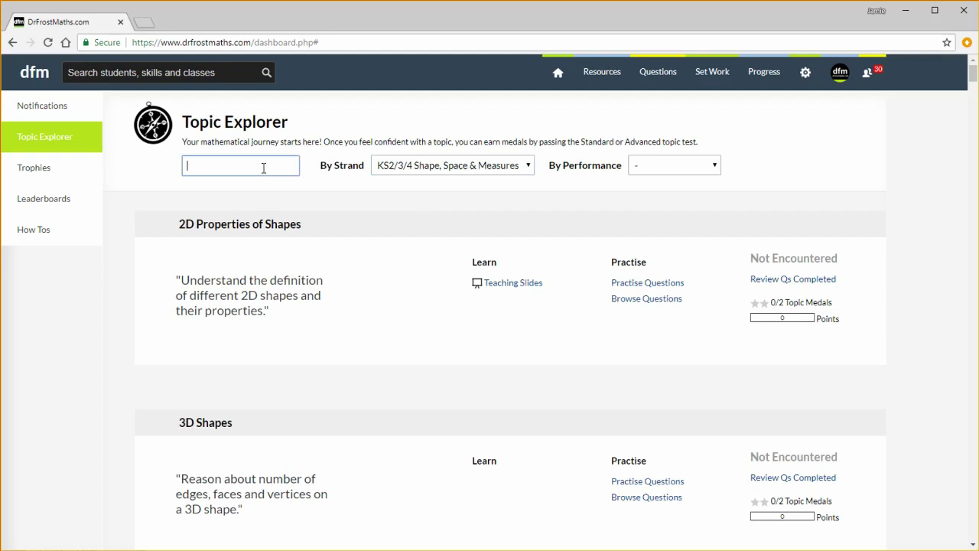
pyautogui.write('trigoon')
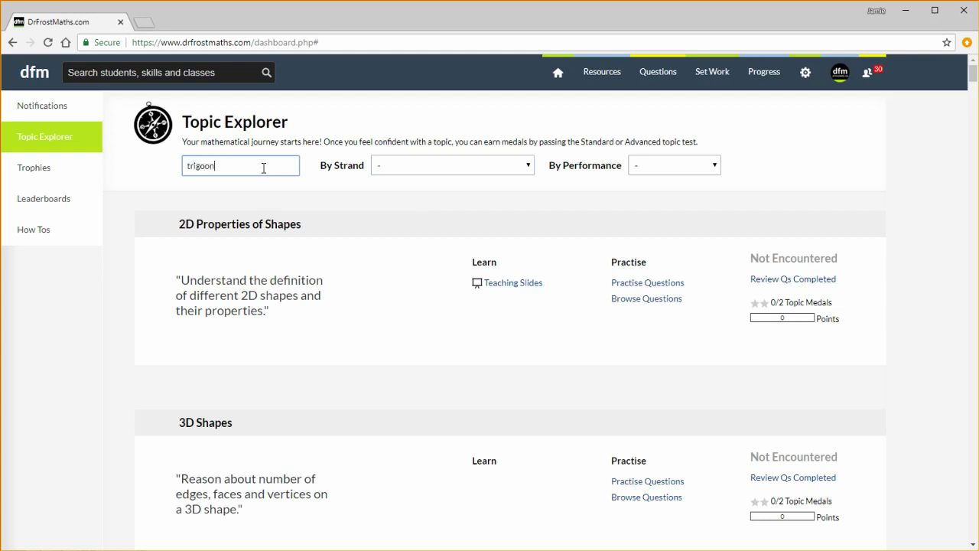
pyautogui.press('BackSpace')
pyautogui.press('BackSpace')
pyautogui.write('nometry')
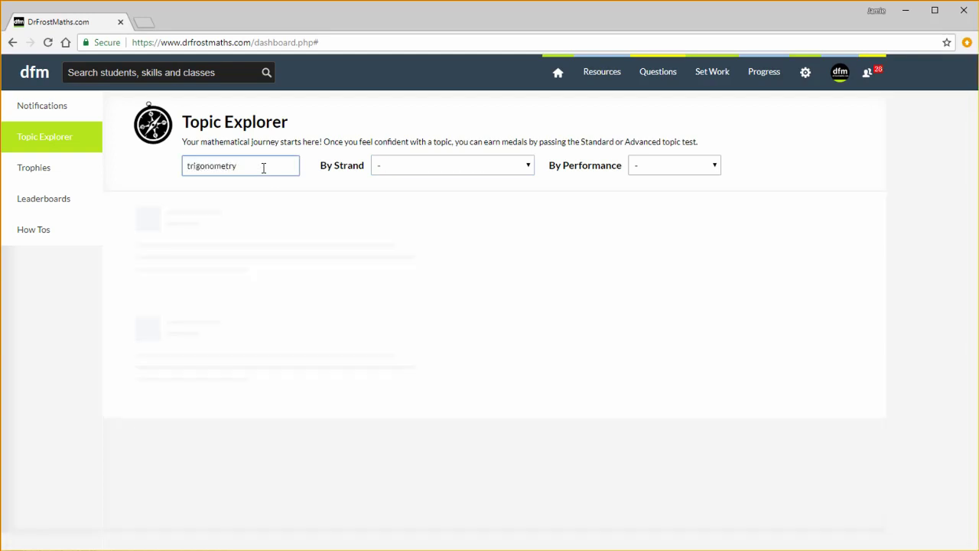
pyautogui.scroll(-8, 376, 304)
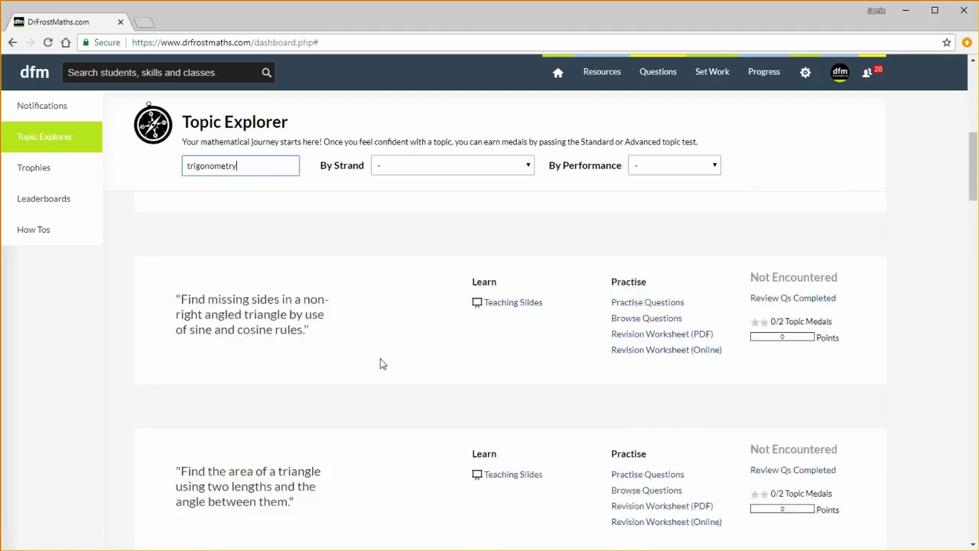
pyautogui.scroll(-1, 376, 349)
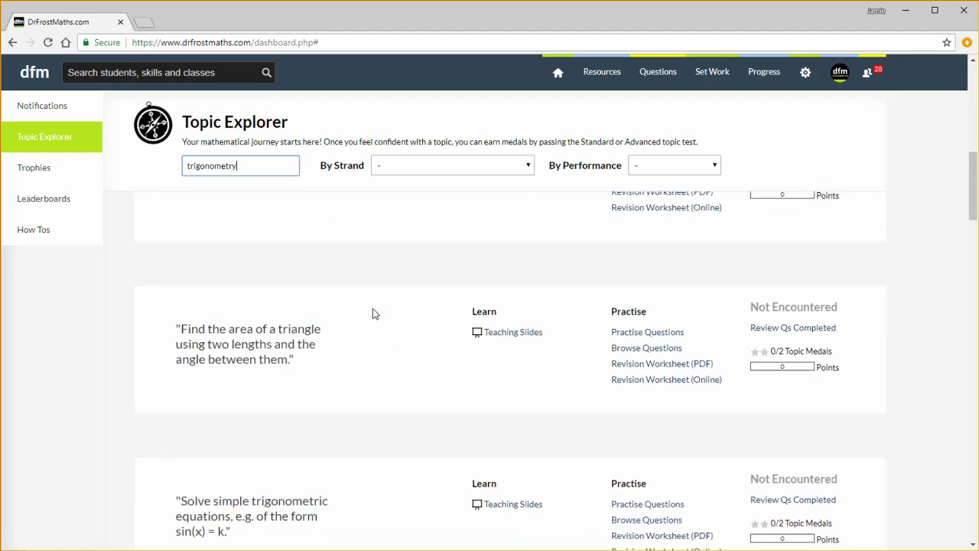
pyautogui.scroll(10, 476, 253)
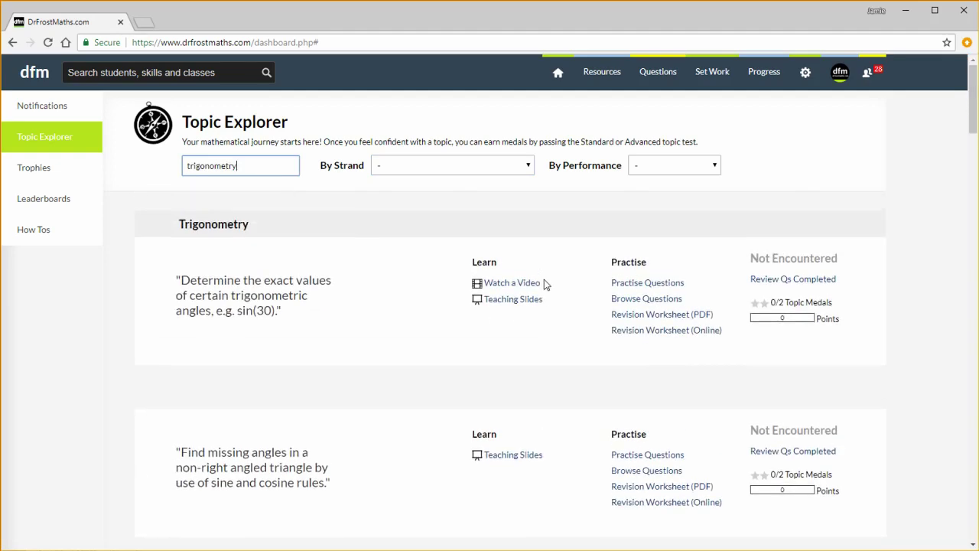
# Set the performance filter to To Work On instead of Secure
pyautogui.click(656, 170)
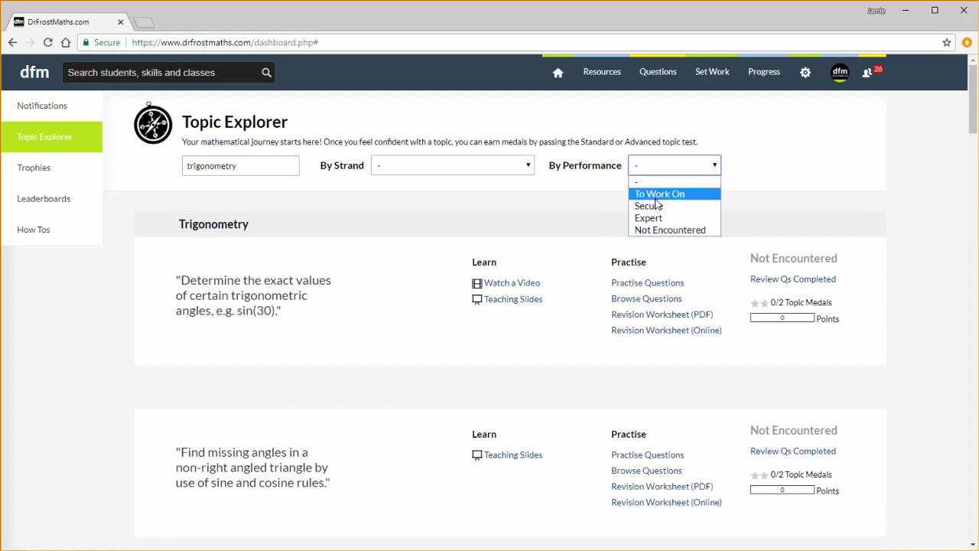
pyautogui.click(656, 206)
pyautogui.click(656, 173)
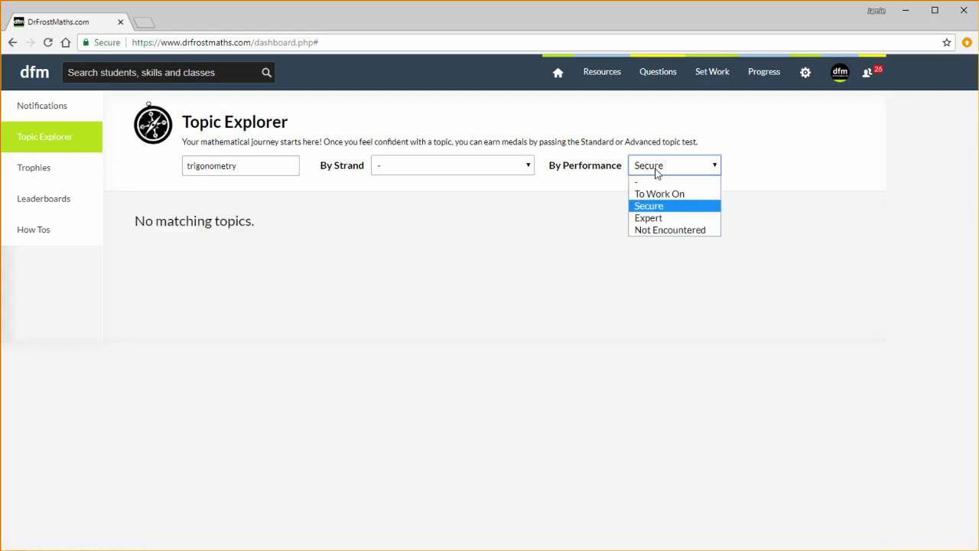
pyautogui.click(659, 194)
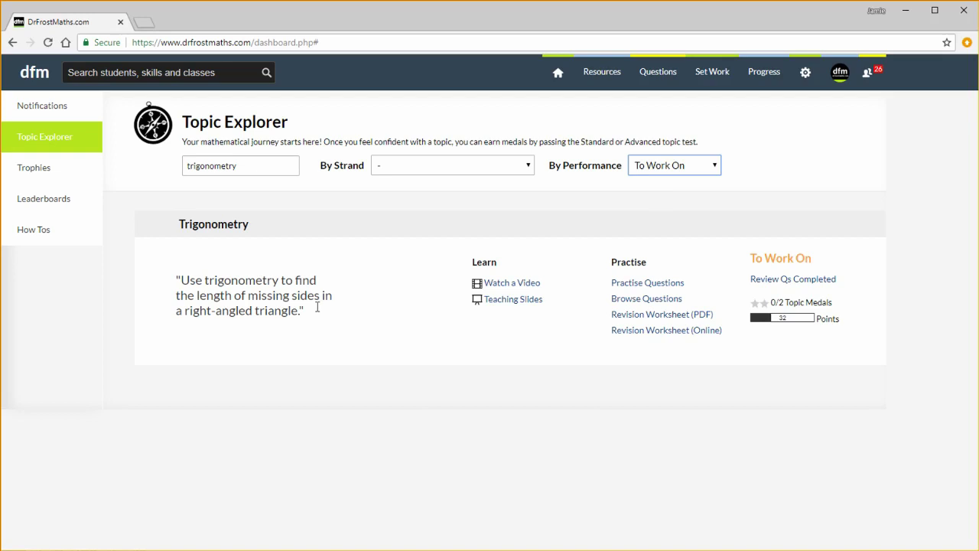
pyautogui.click(661, 164)
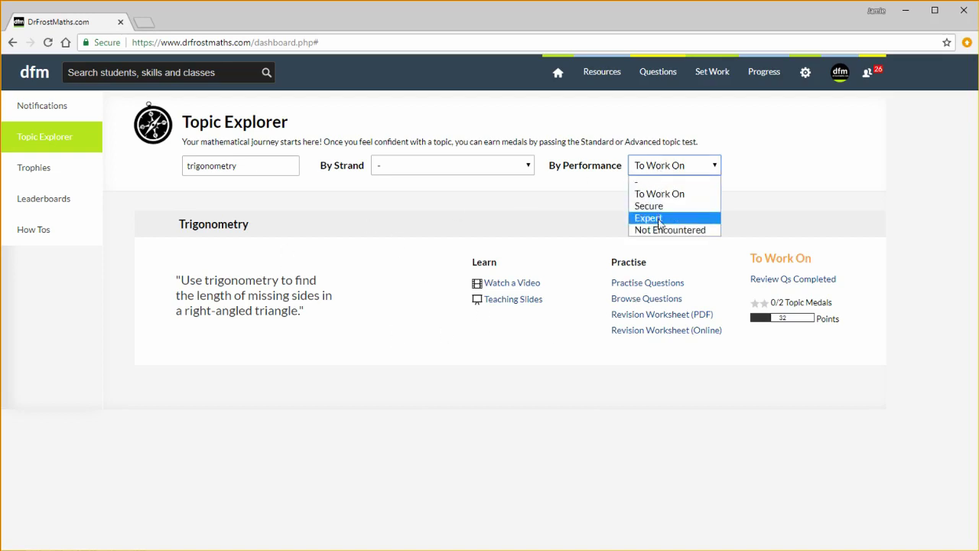
pyautogui.click(577, 217)
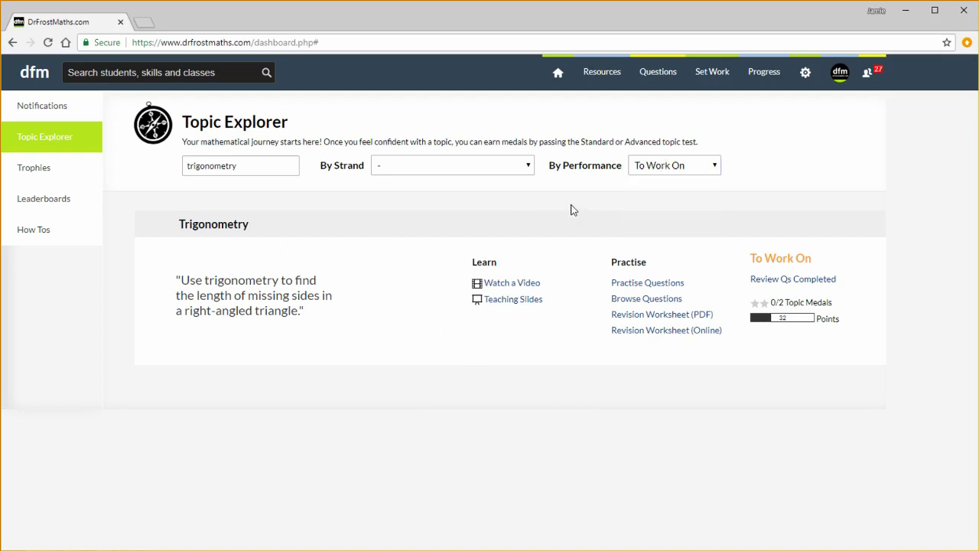
pyautogui.click(451, 168)
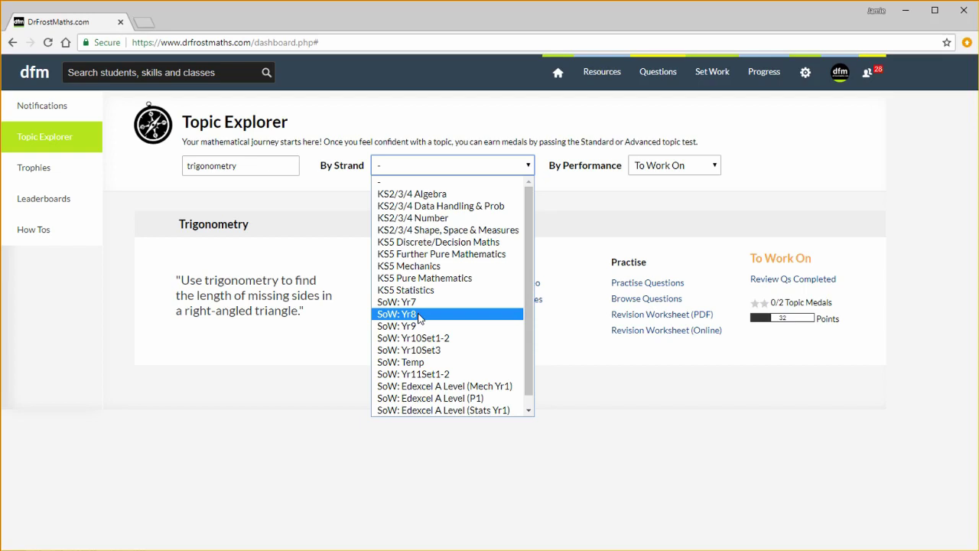
# Browse Trophies and the School leaderboards, then play the Getting Started (Student Edition) How To video
pyautogui.click(32, 173)
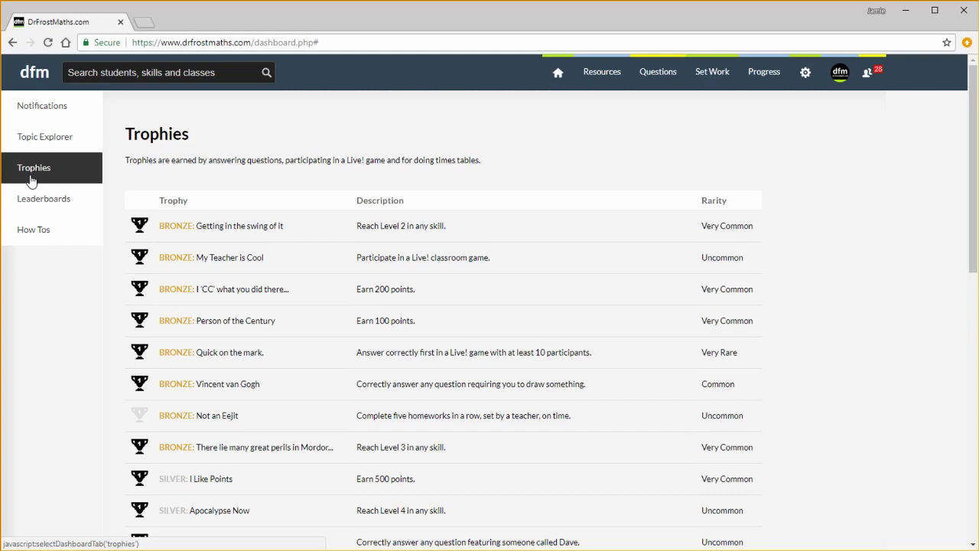
pyautogui.click(31, 200)
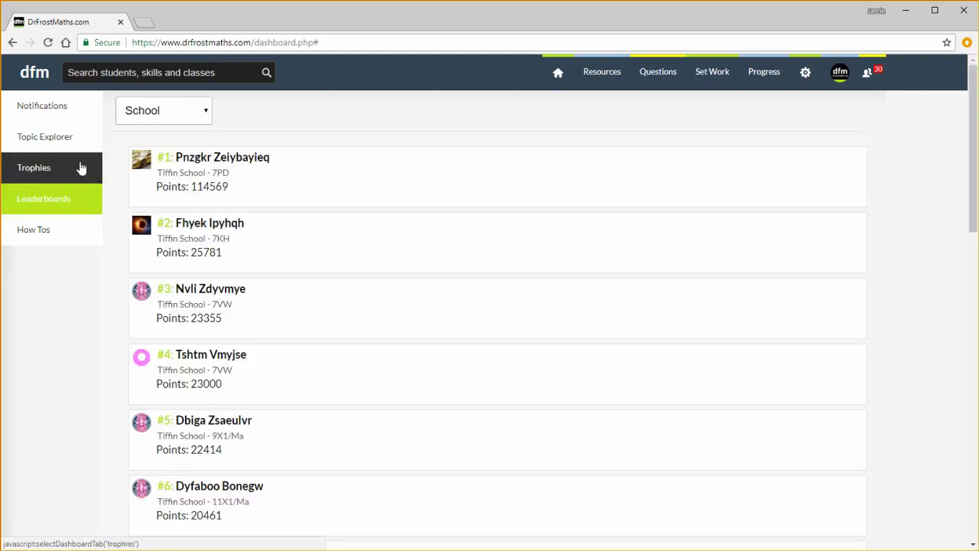
pyautogui.click(149, 115)
pyautogui.click(148, 119)
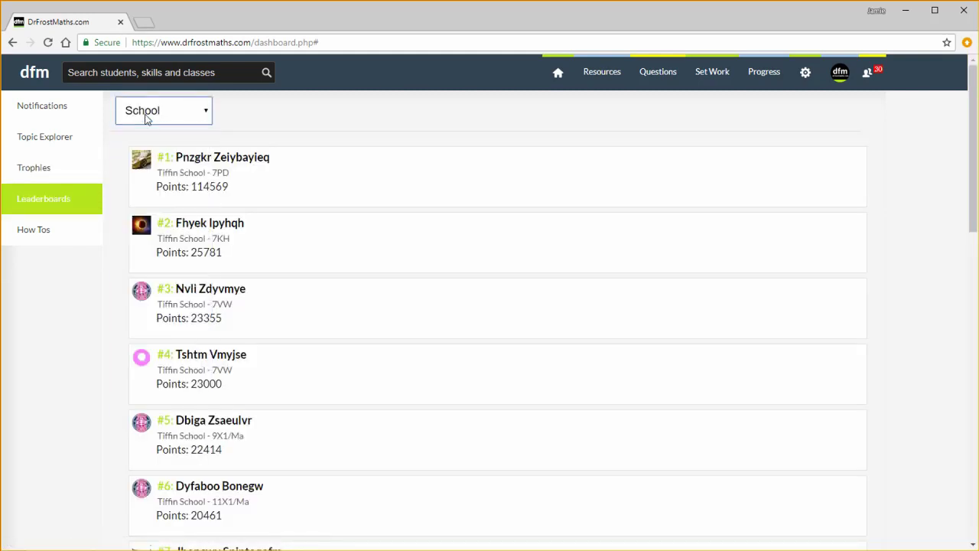
pyautogui.click(53, 231)
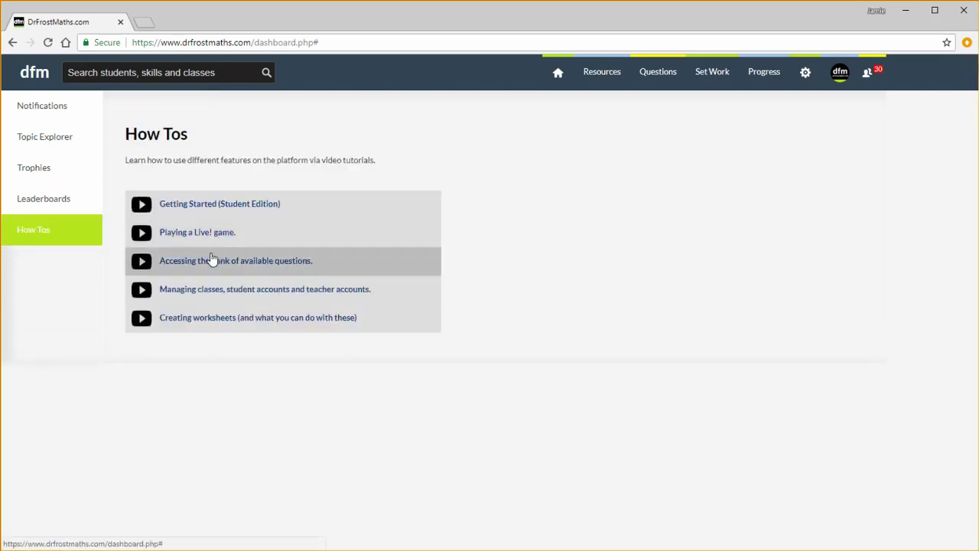
pyautogui.click(238, 216)
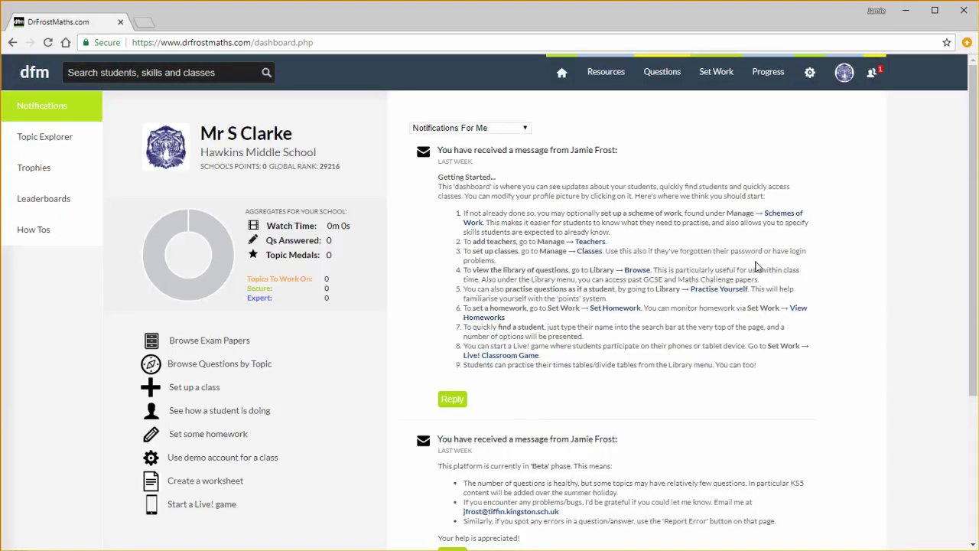
# Go to Manage Teachers from the settings gear menu
pyautogui.click(805, 78)
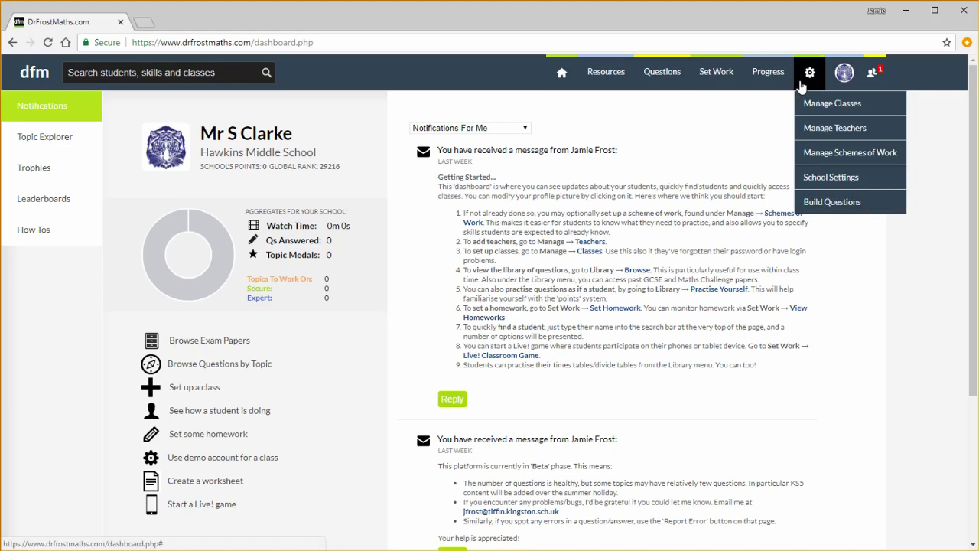
pyautogui.click(826, 128)
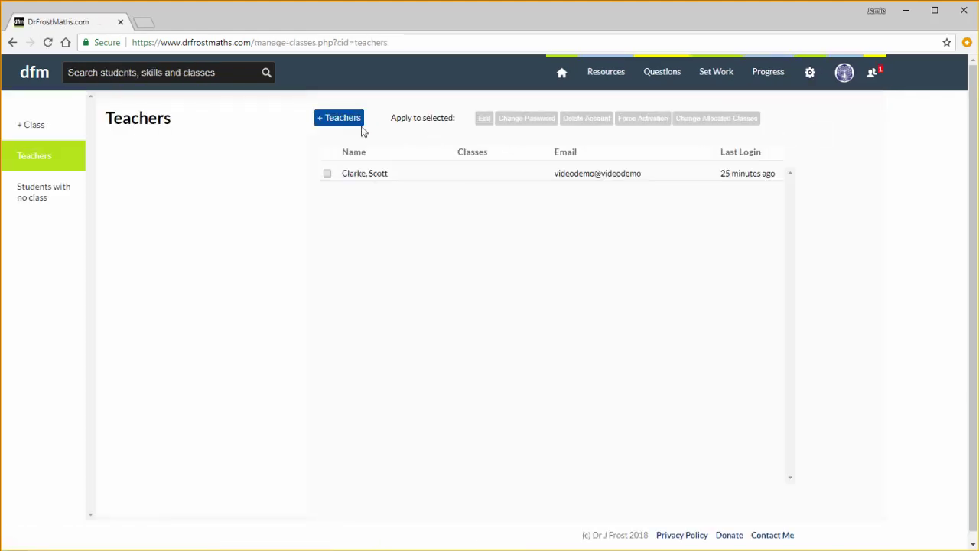
# Add a teacher titled Mrs with the teacher's first name, surname and e-mail address
pyautogui.click(346, 121)
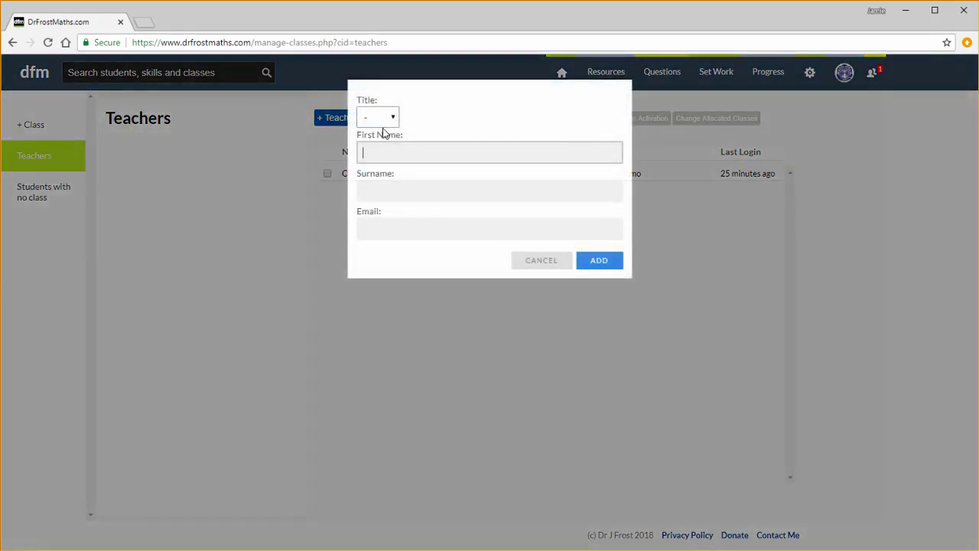
pyautogui.click(383, 122)
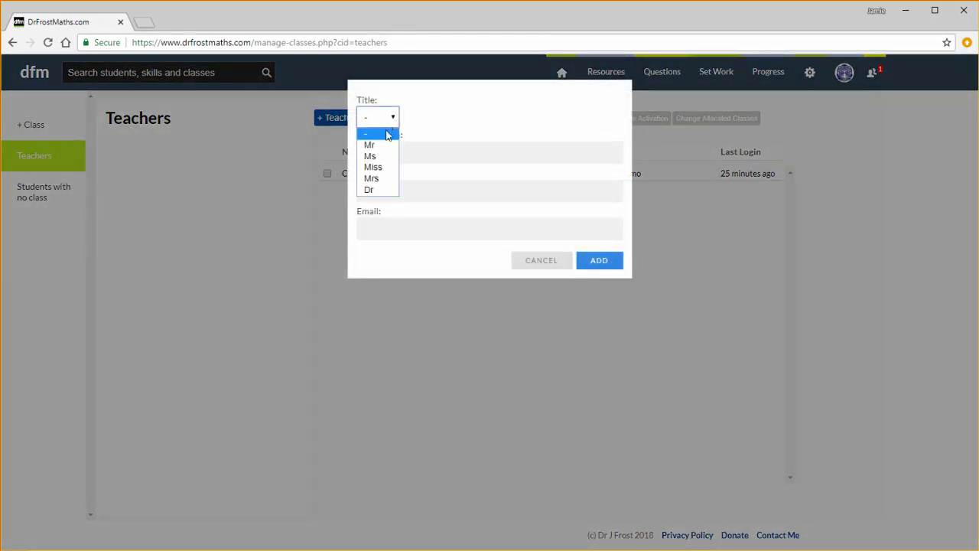
pyautogui.click(385, 180)
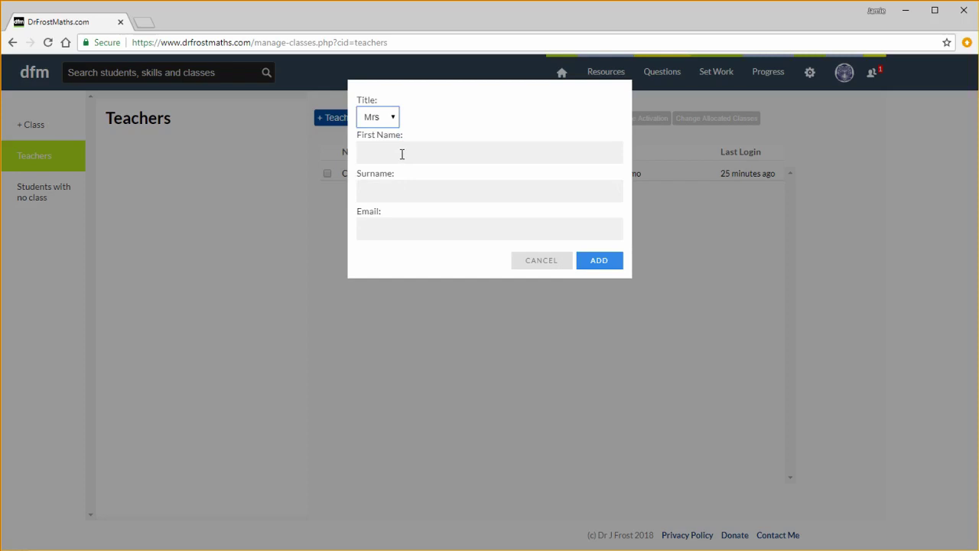
pyautogui.click(402, 153)
pyautogui.write('Sheila')
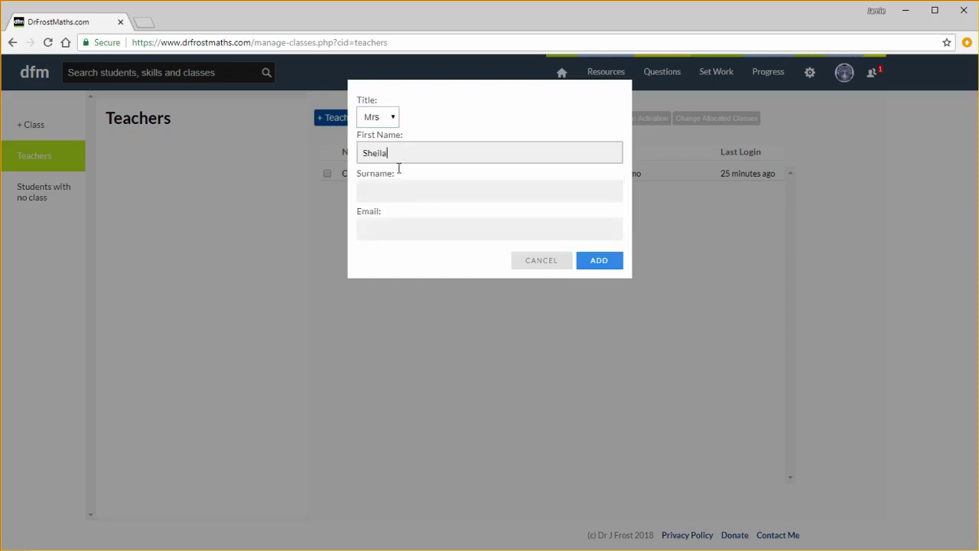
pyautogui.click(399, 188)
pyautogui.write('McTeacher')
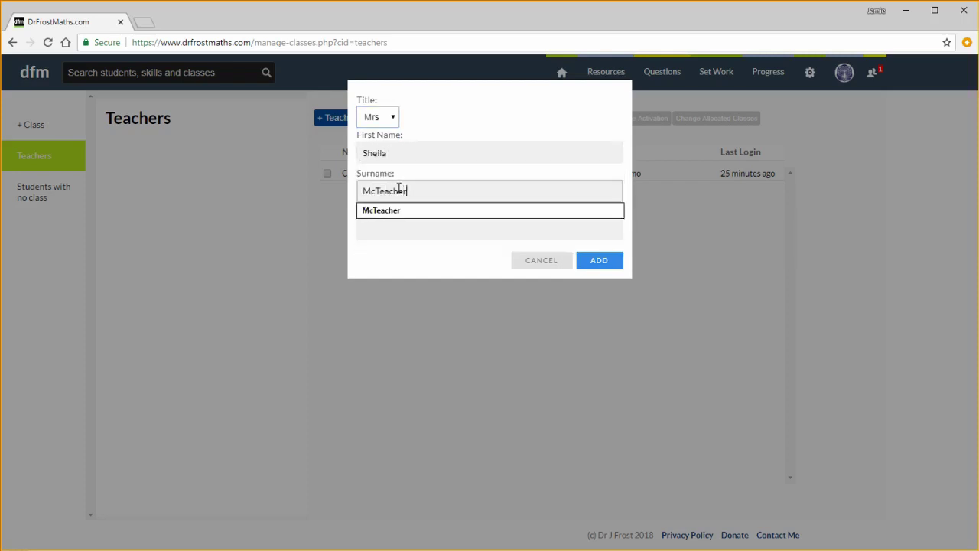
pyautogui.click(399, 231)
pyautogui.write('asdasd@')
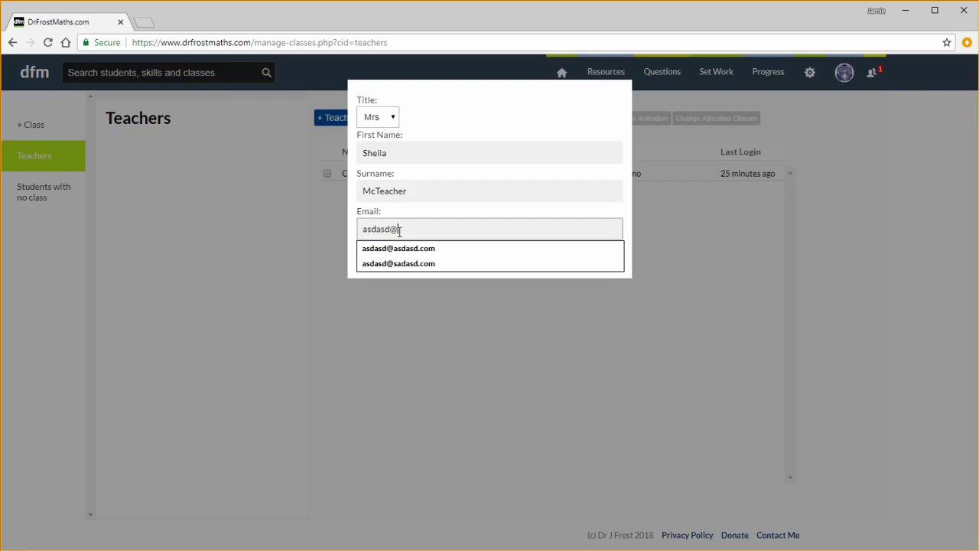
pyautogui.write('asdasd.com')
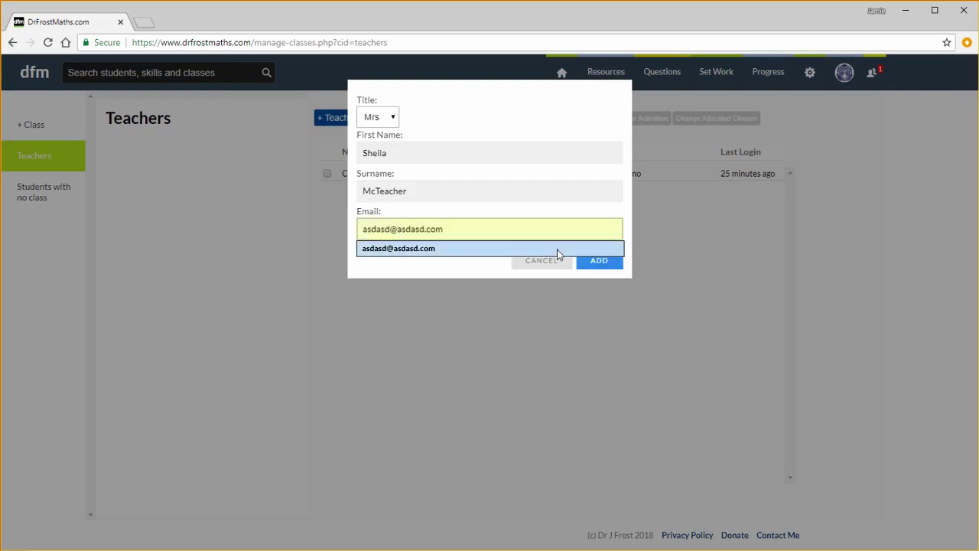
pyautogui.click(596, 263)
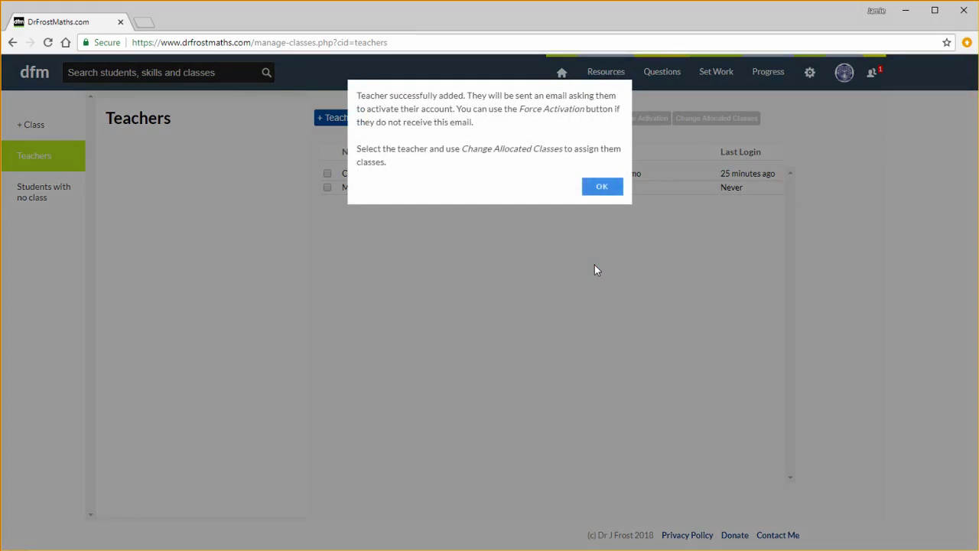
pyautogui.click(590, 190)
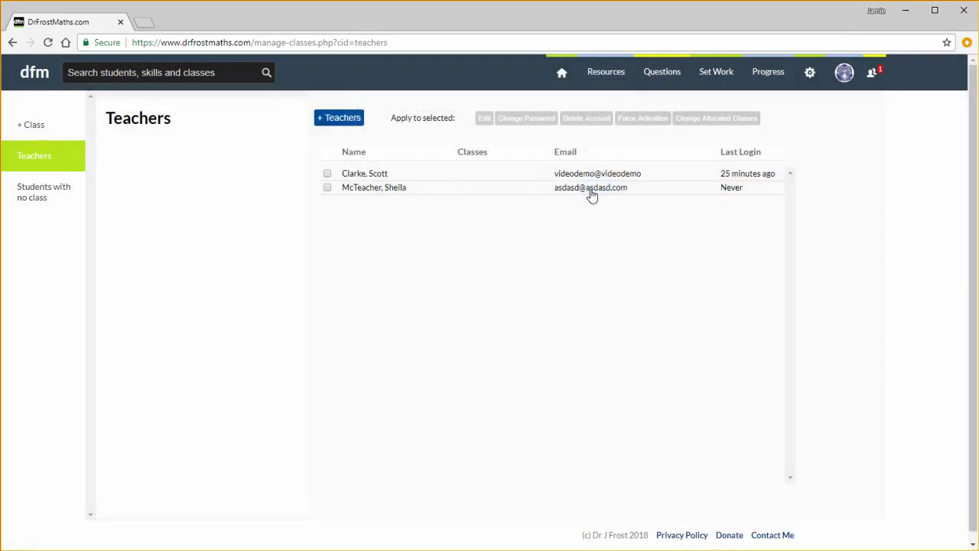
# Tick the checkbox on the new teacher's row in the Teachers list
pyautogui.click(567, 191)
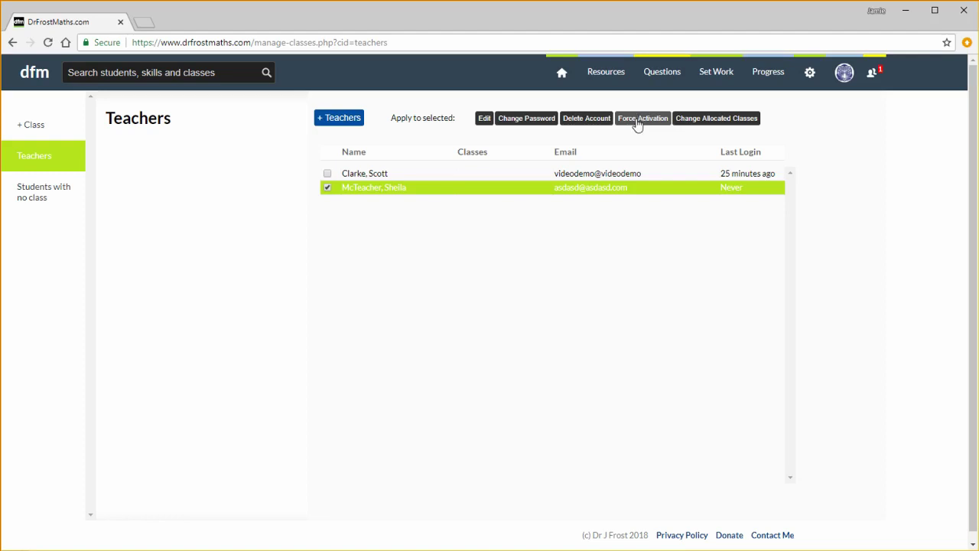
pyautogui.moveTo(809, 75)
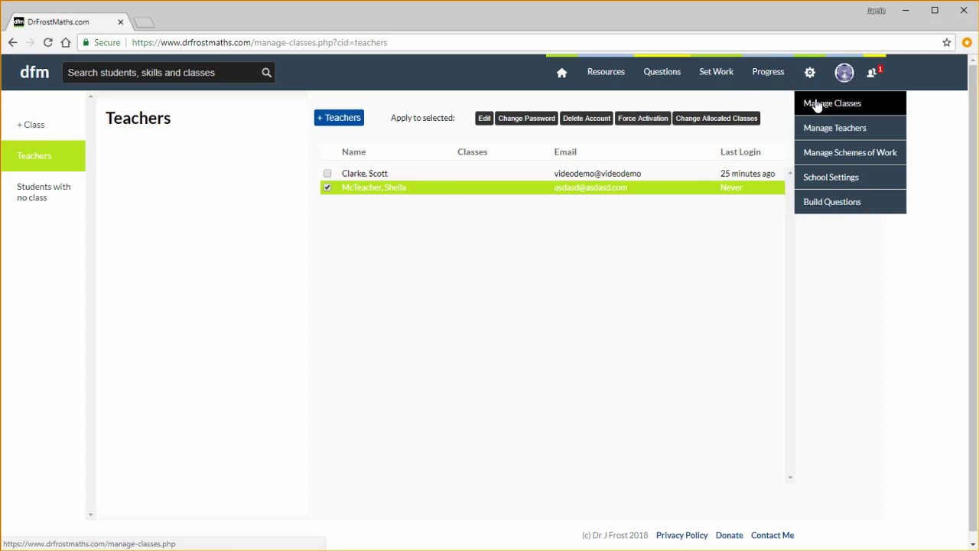
# Fill in a new class named 8A1, Year Group 8, with the first teacher assigned
pyautogui.click(53, 133)
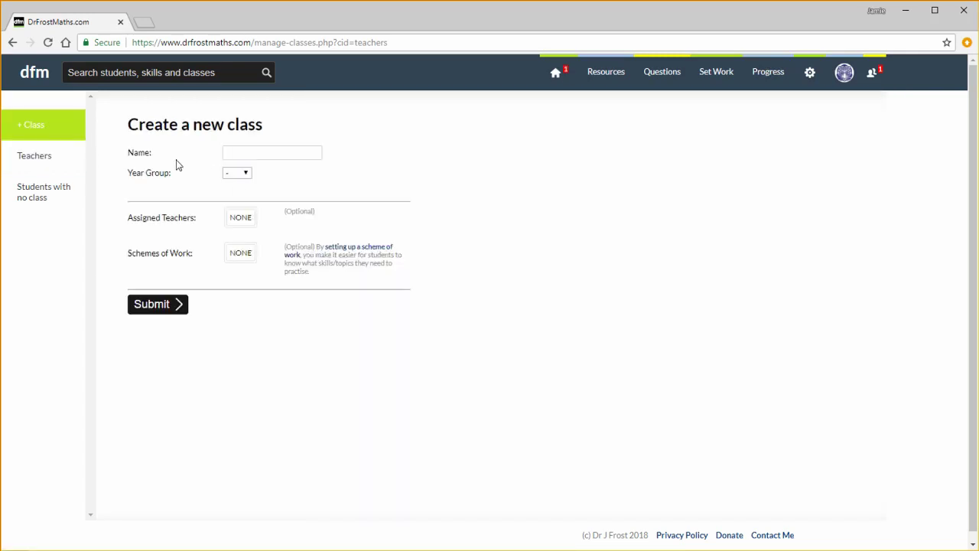
pyautogui.click(239, 153)
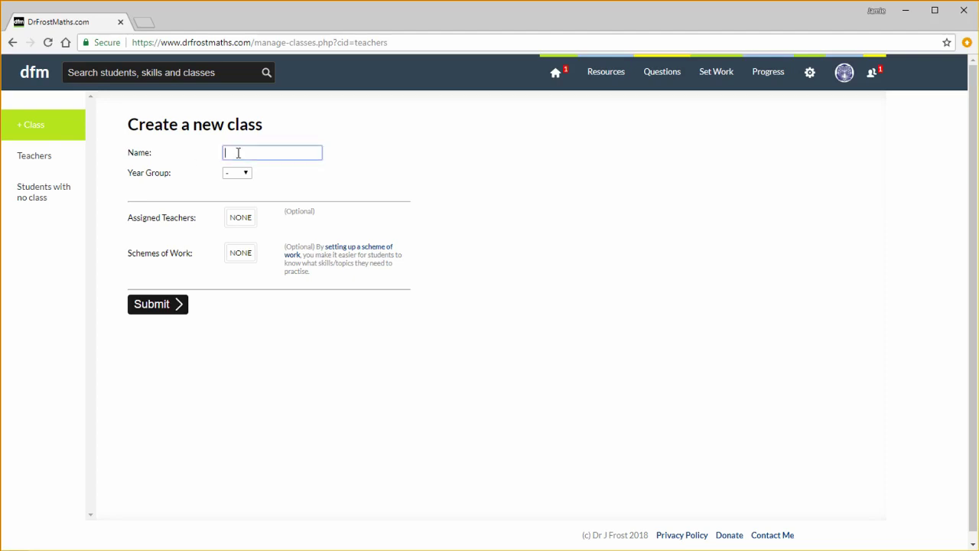
pyautogui.write('8A1')
pyautogui.click(236, 173)
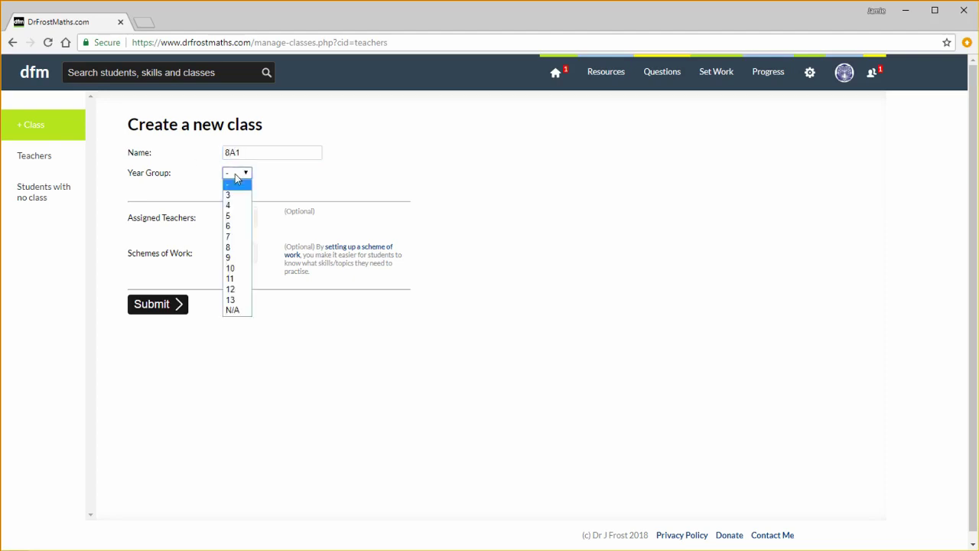
pyautogui.click(242, 248)
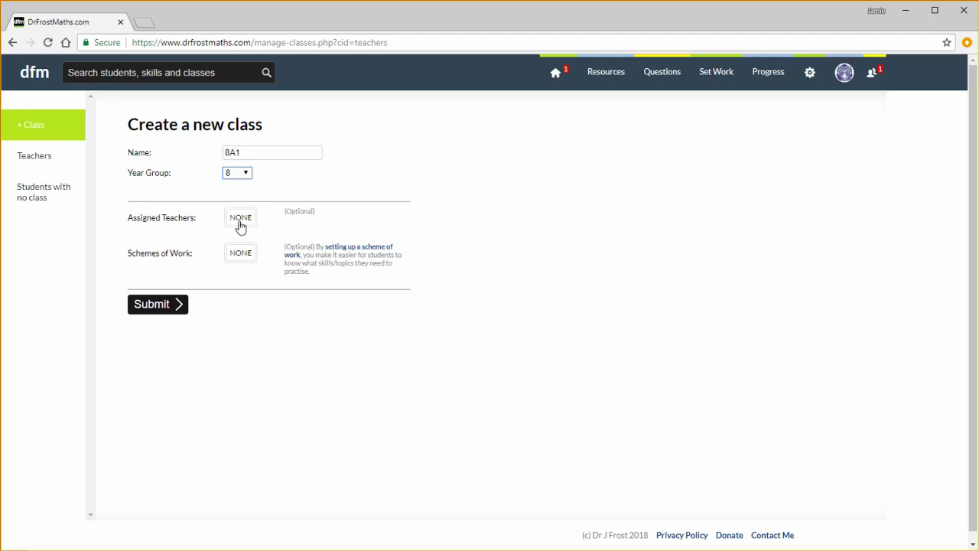
pyautogui.click(241, 218)
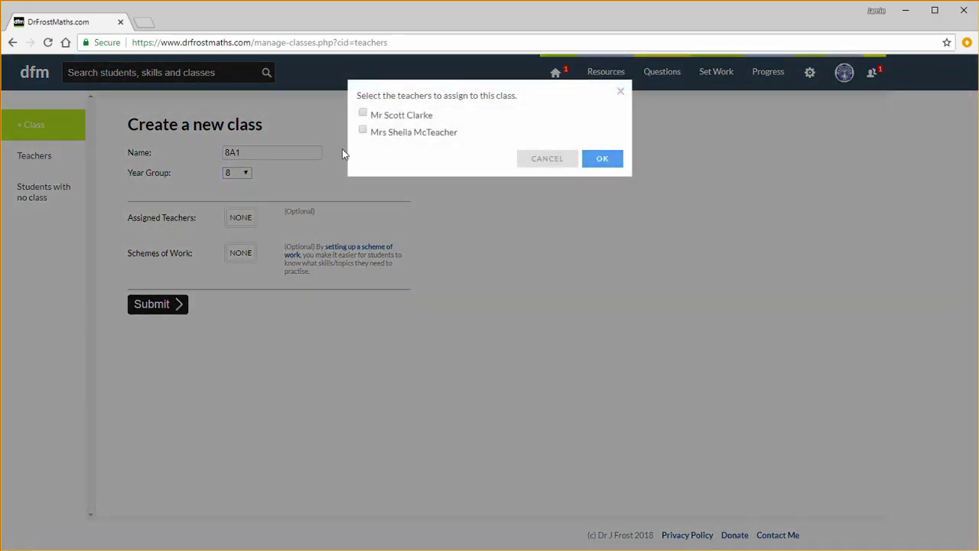
pyautogui.click(387, 119)
pyautogui.click(615, 160)
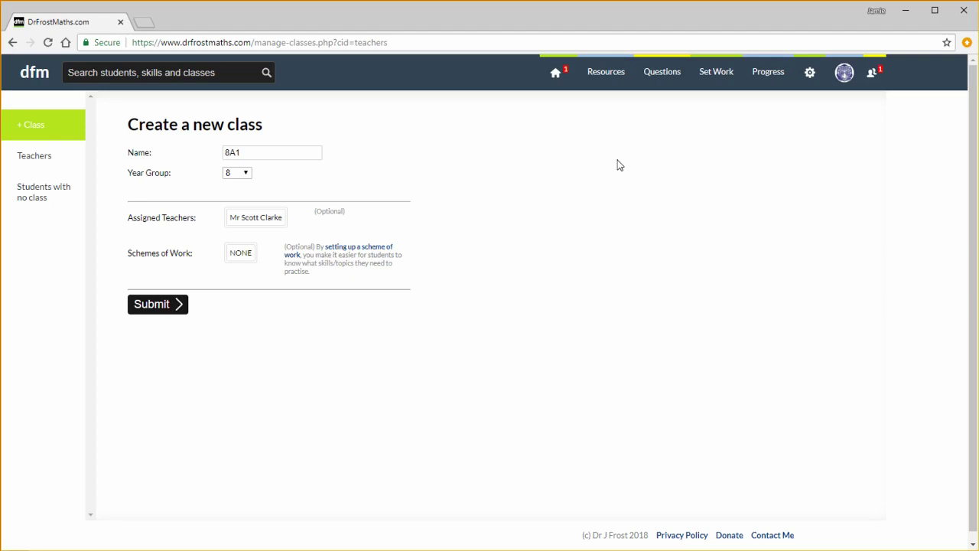
# Submit class 8A1 and dismiss the options-for-adding-students dialog
pyautogui.click(163, 305)
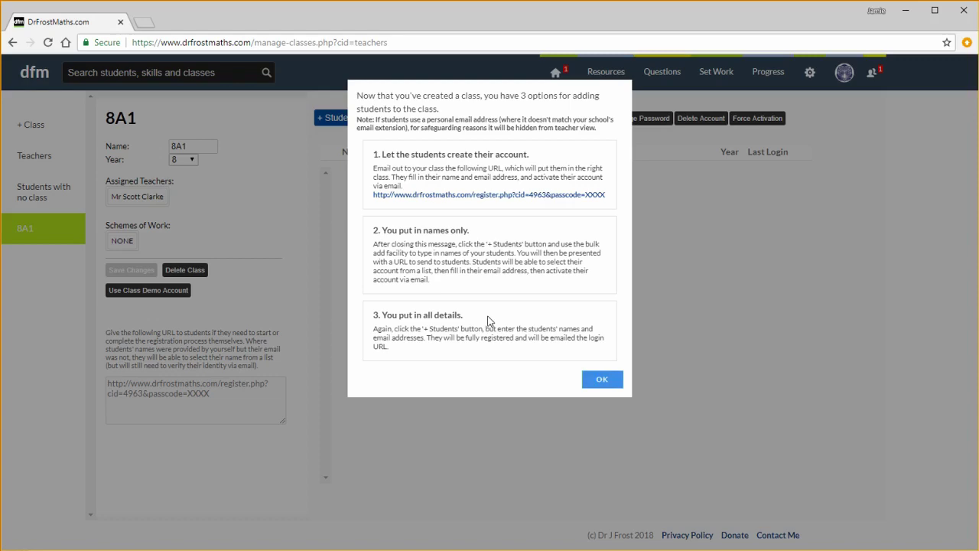
pyautogui.click(598, 380)
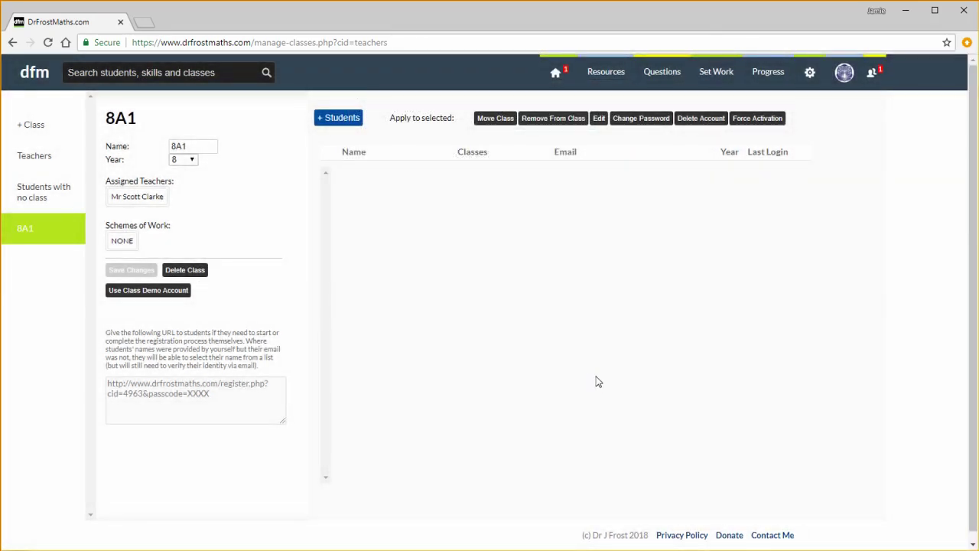
# Check the Individual and Move From tabs, return to Bulk Add/Import, then switch to Excel
pyautogui.click(334, 123)
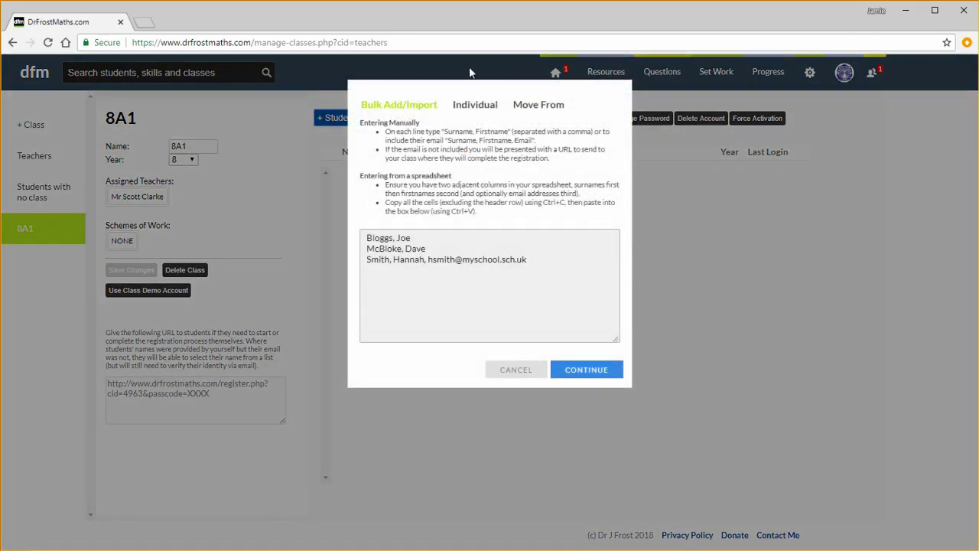
pyautogui.click(476, 108)
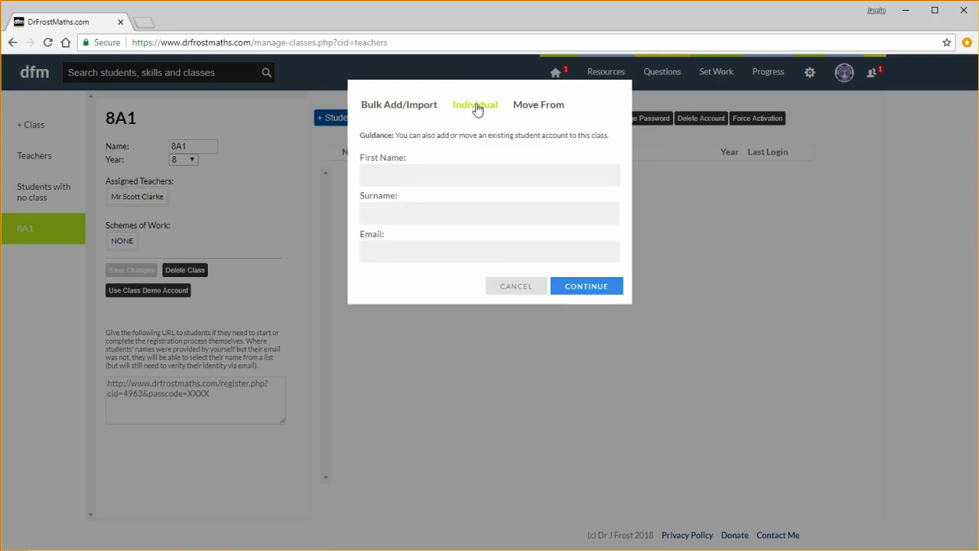
pyautogui.click(533, 109)
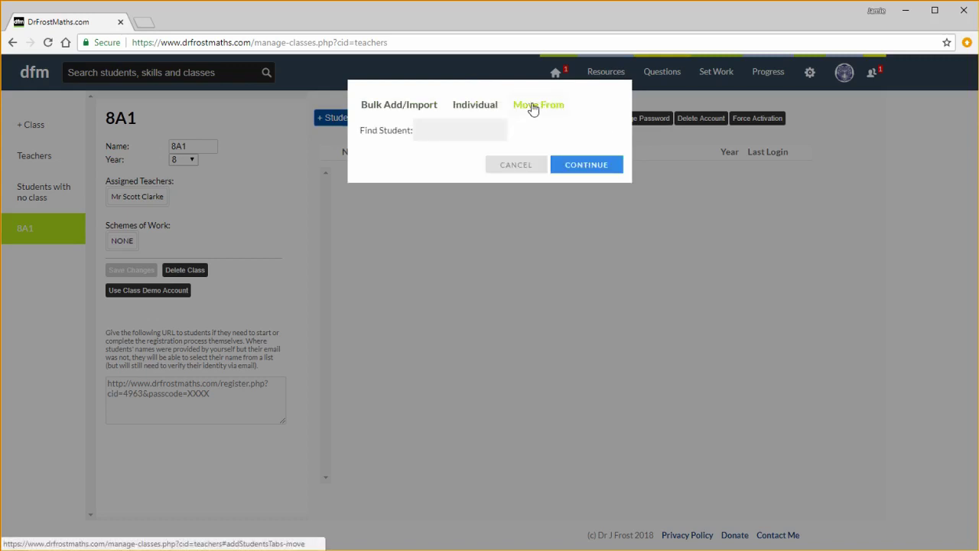
pyautogui.click(432, 109)
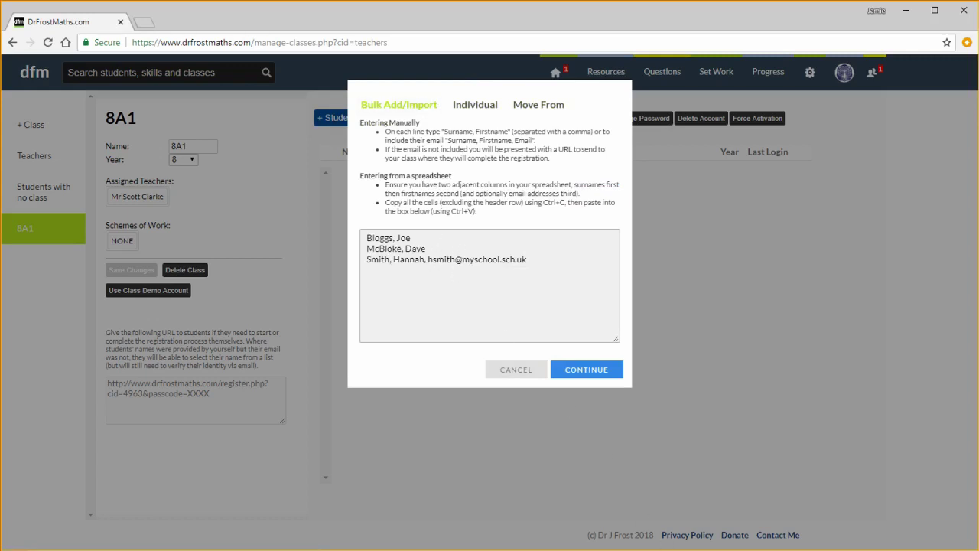
pyautogui.hotkey('alt', 'Tab')
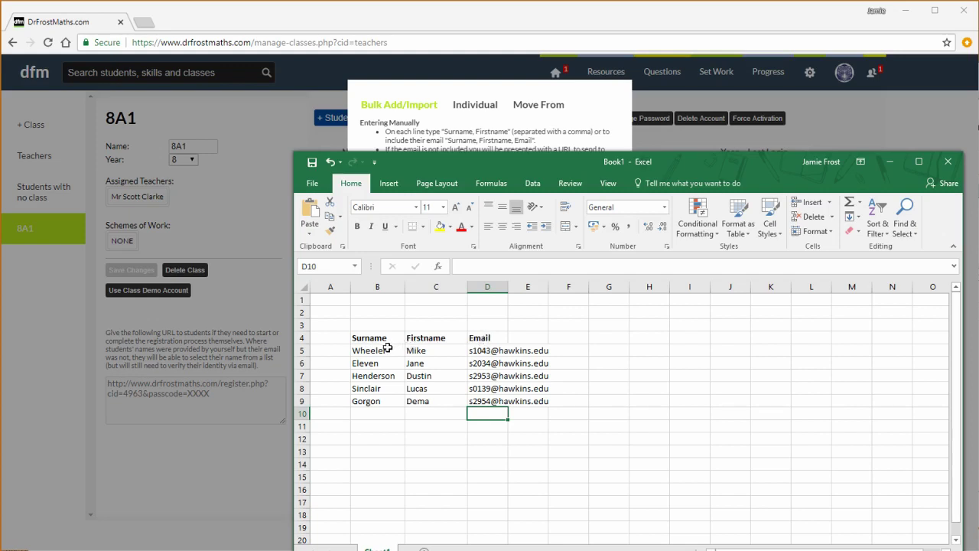
# Copy the five students' surnames, first names and emails from Excel cells B5:D9
pyautogui.moveTo(377, 349); pyautogui.dragTo(479, 399)
pyautogui.hotkey('ctrl', 'c')
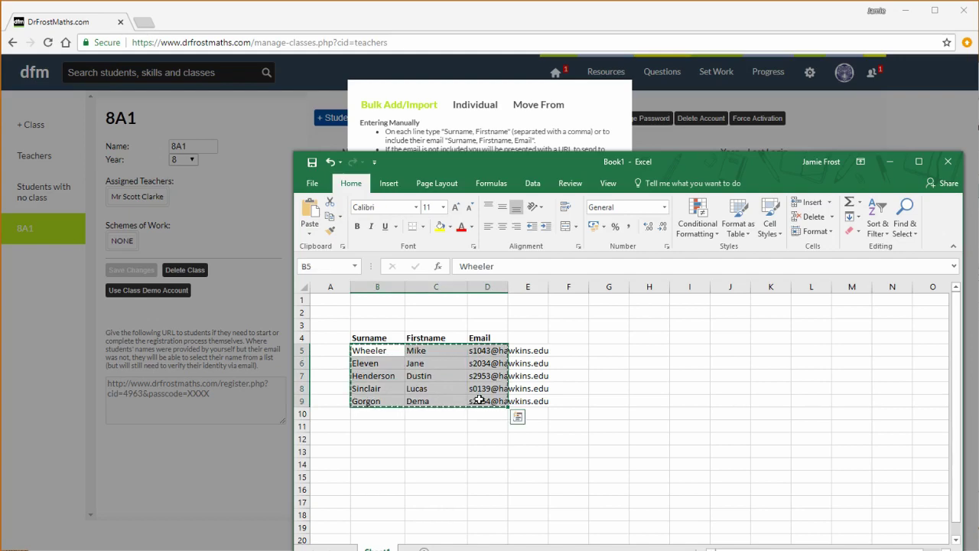
pyautogui.click(890, 163)
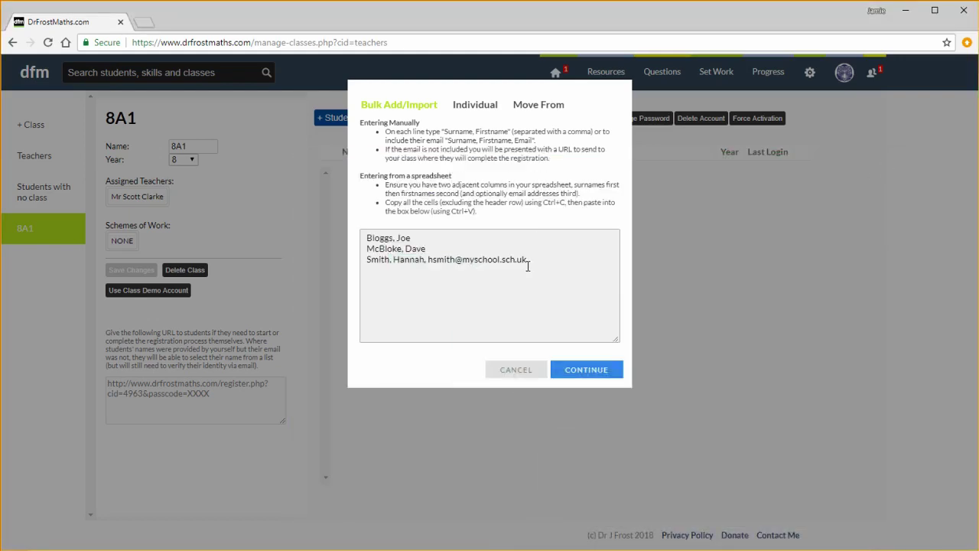
# Paste the students over the Bulk Add example lines and submit the import into 8A1
pyautogui.moveTo(529, 264); pyautogui.dragTo(339, 233)
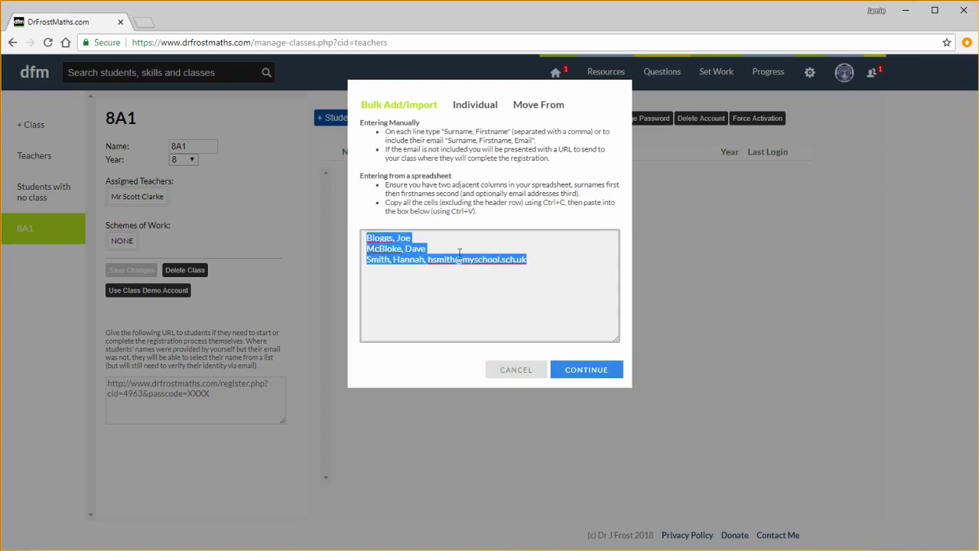
pyautogui.hotkey('ctrl', 'v')
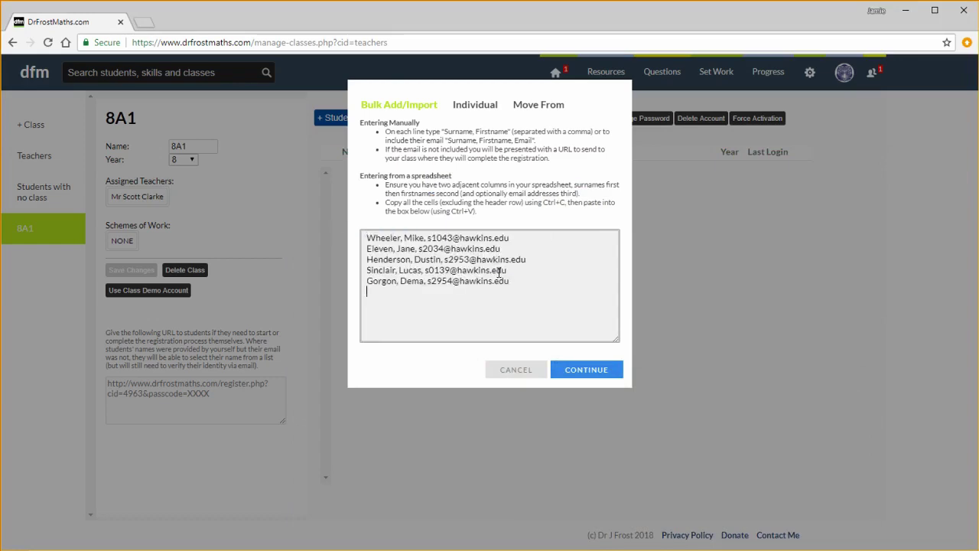
pyautogui.click(574, 369)
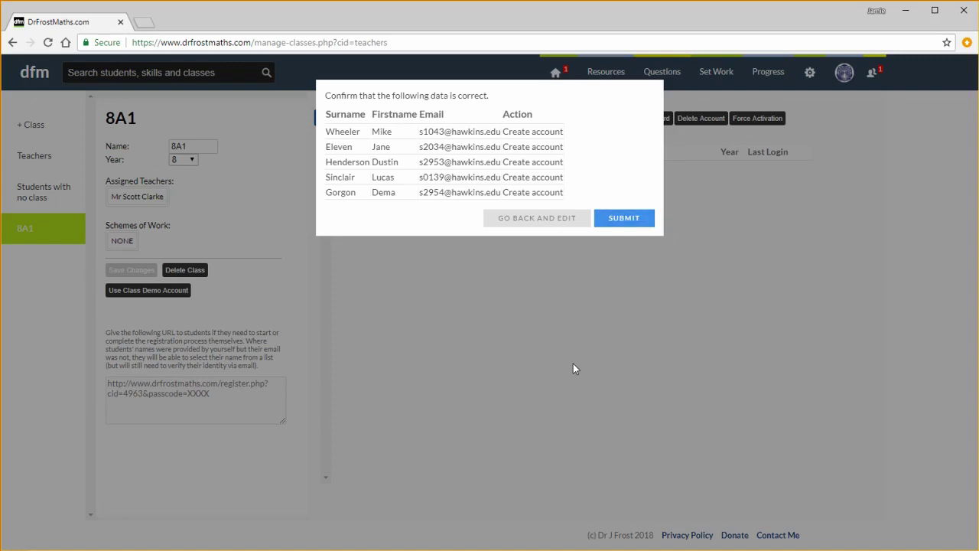
pyautogui.click(613, 220)
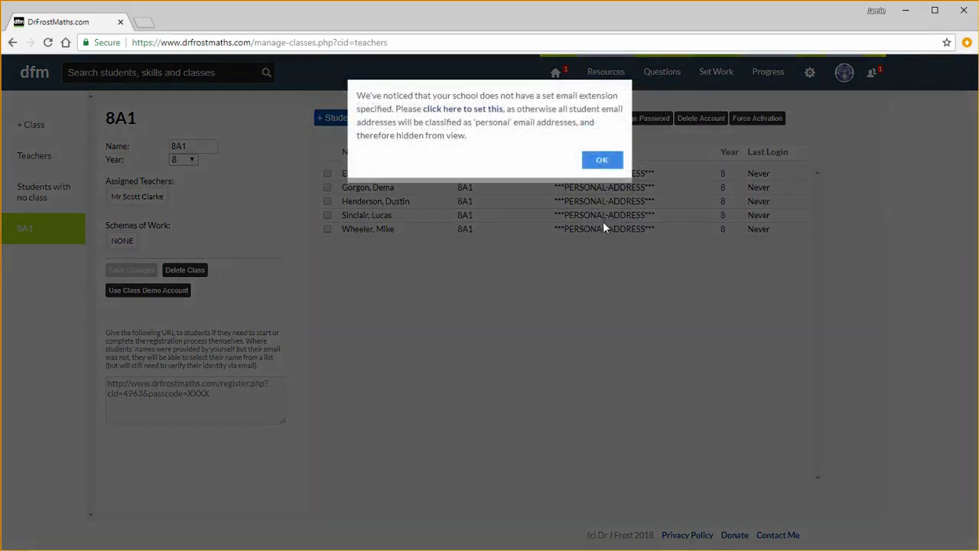
pyautogui.click(593, 164)
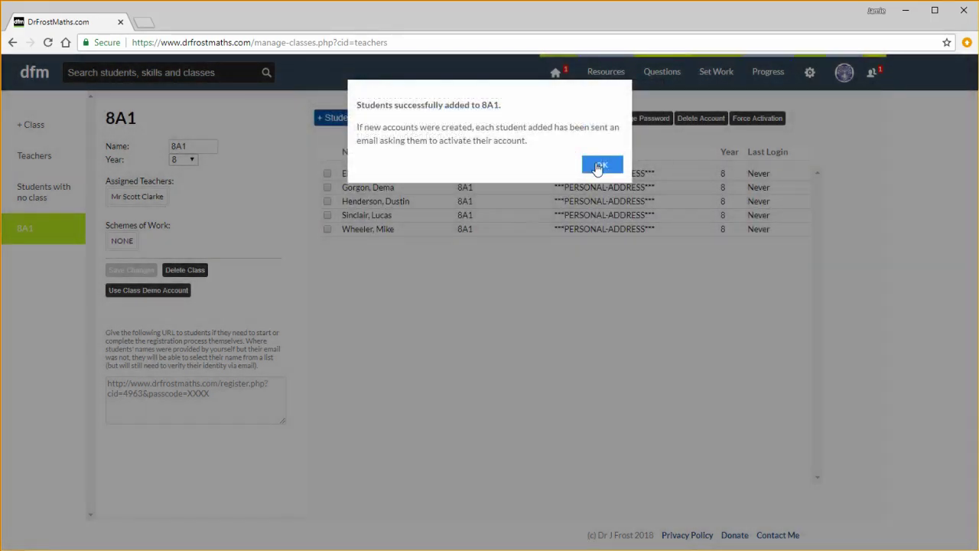
pyautogui.click(599, 166)
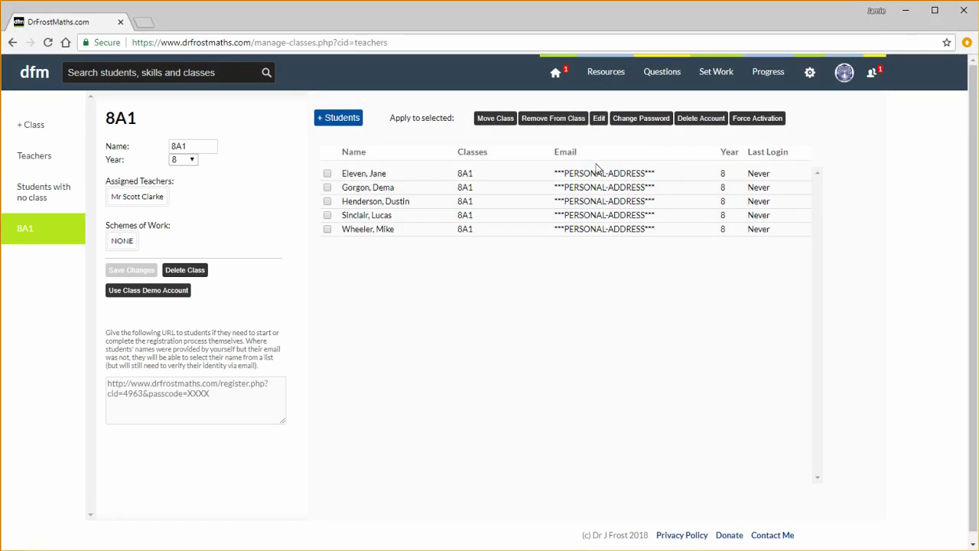
# Tick two students in the 8A1 roster, then confirm Students with no class lists nobody
pyautogui.click(590, 189)
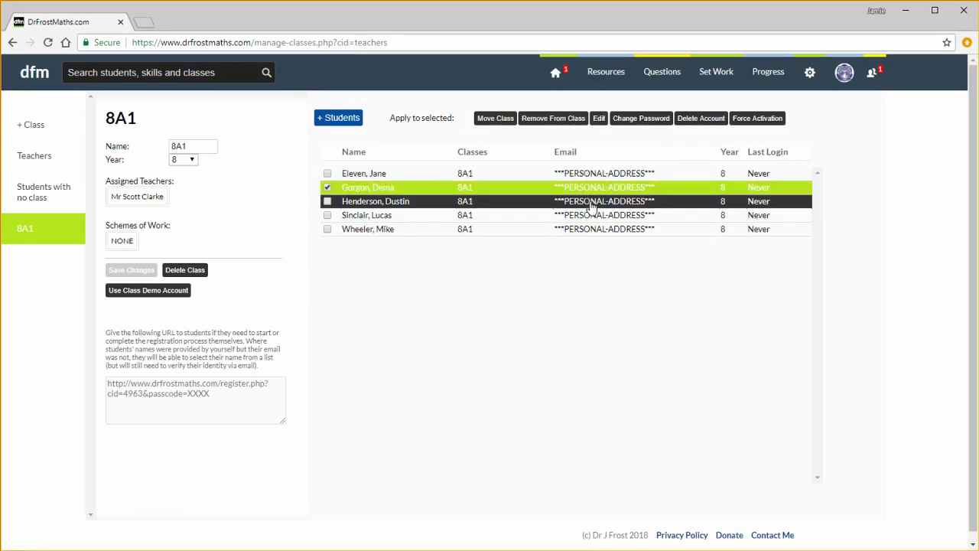
pyautogui.click(591, 204)
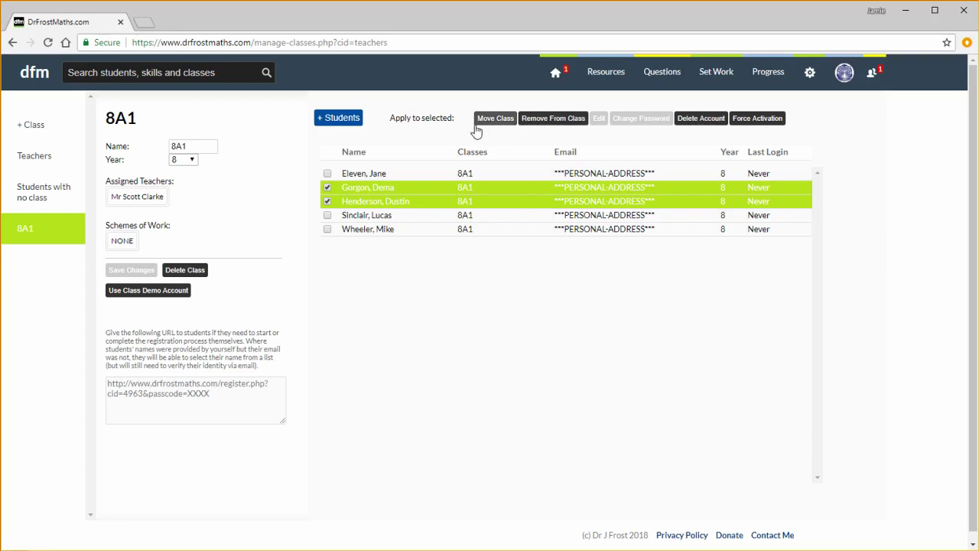
pyautogui.click(67, 195)
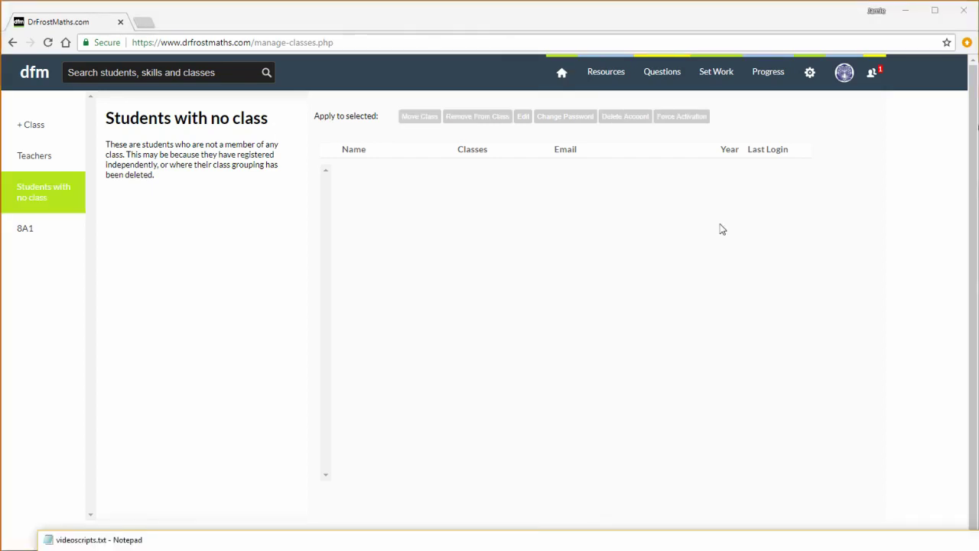
pyautogui.click(810, 72)
# Visit School Settings, leave the Default Email Extension blank, and return to the Notifications dashboard
pyautogui.click(820, 178)
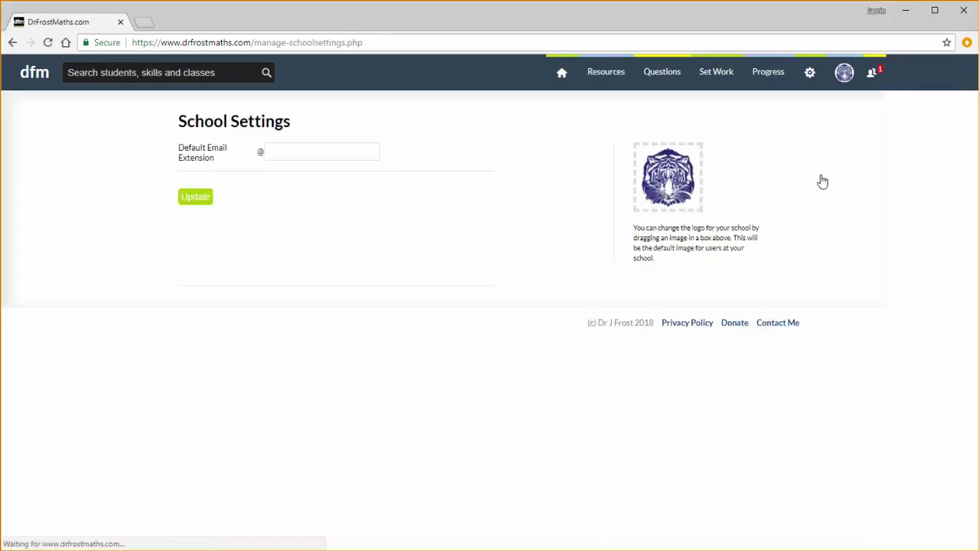
pyautogui.click(369, 150)
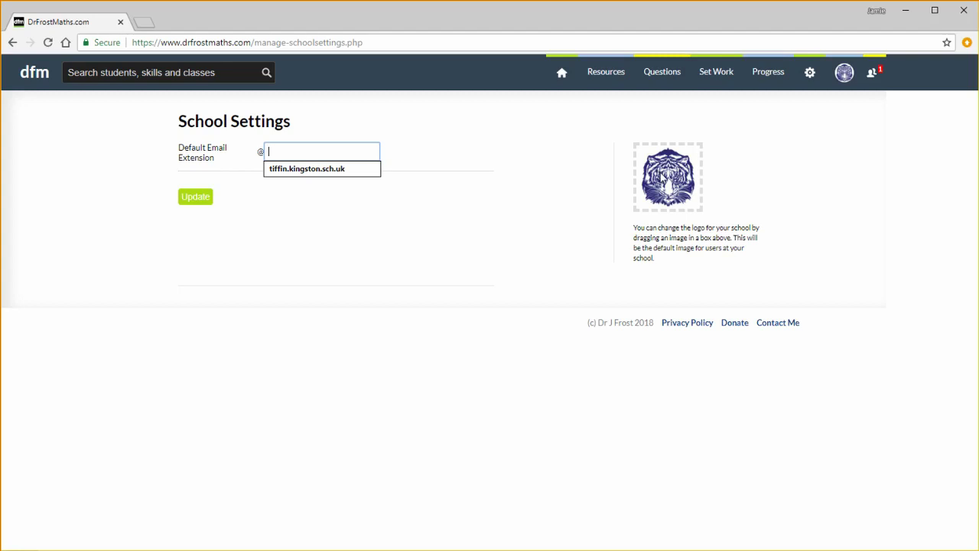
pyautogui.click(560, 81)
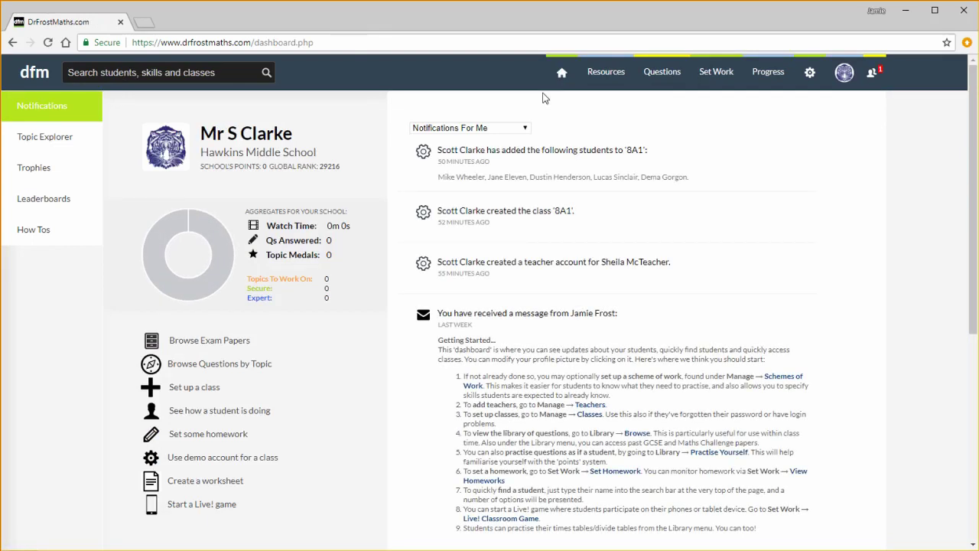
pyautogui.click(610, 75)
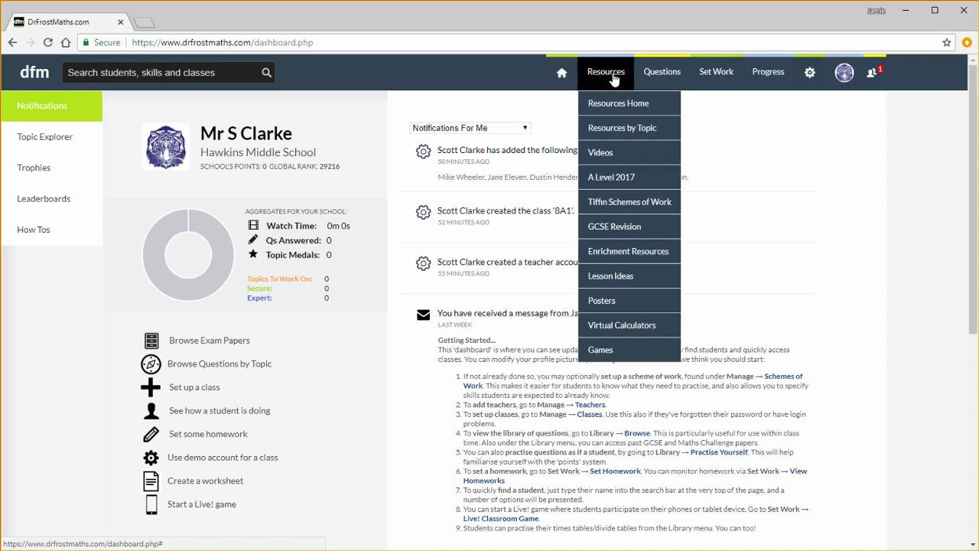
pyautogui.click(620, 153)
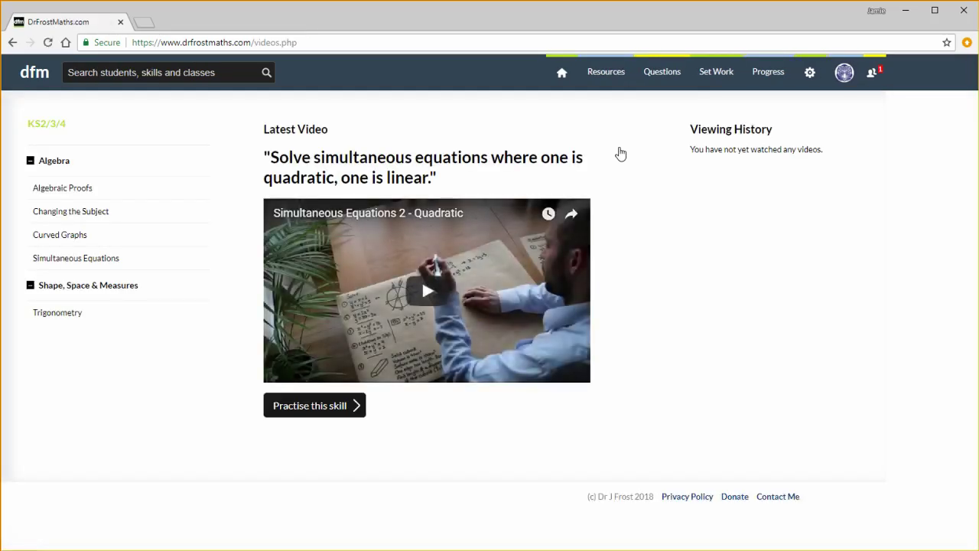
pyautogui.moveTo(660, 76)
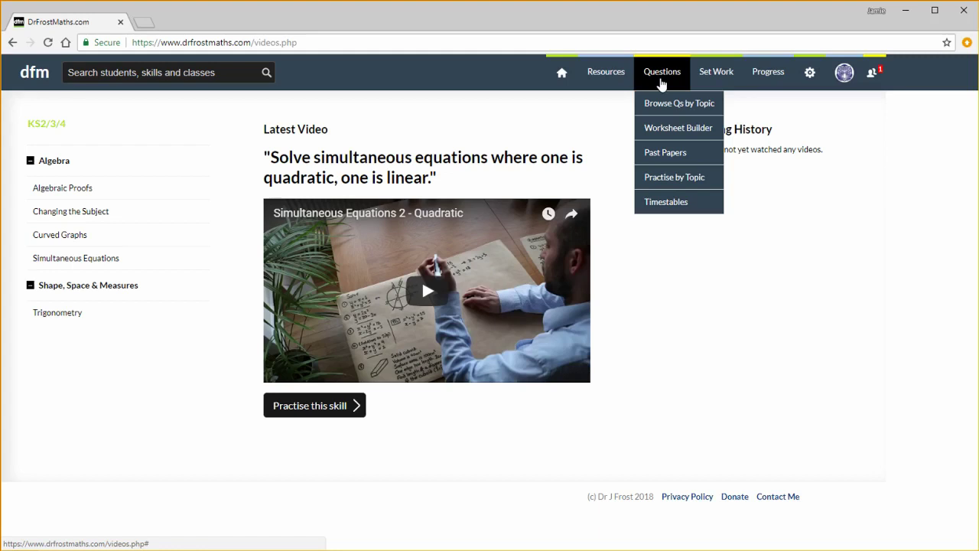
pyautogui.moveTo(701, 82)
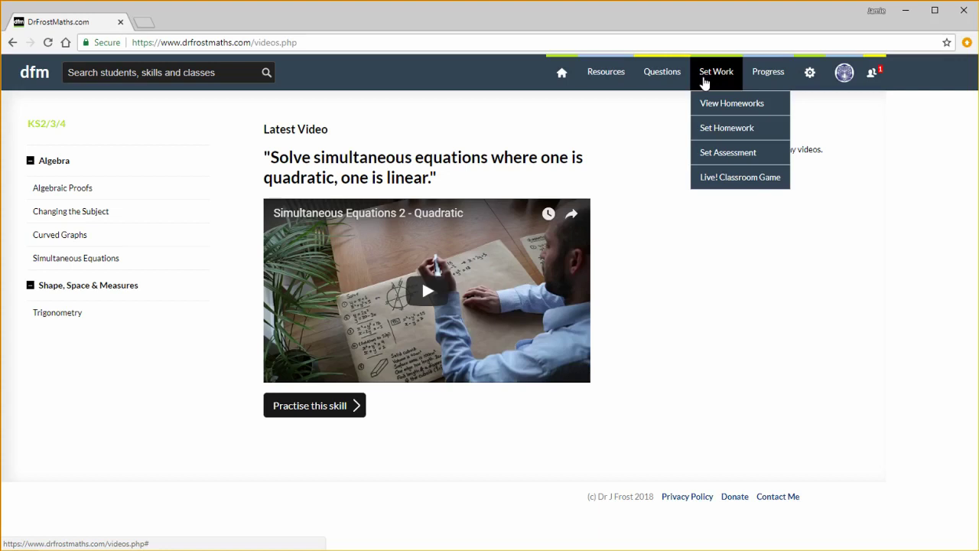
pyautogui.moveTo(755, 82)
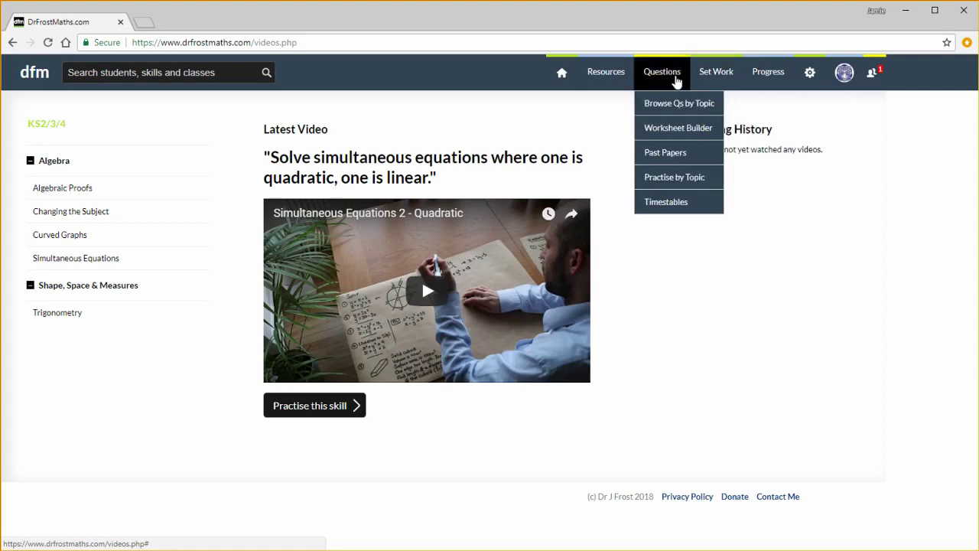
# Filter Browse Qs by Topic to Algebra > Changing the Subject > subject appears multiple times
pyautogui.click(677, 103)
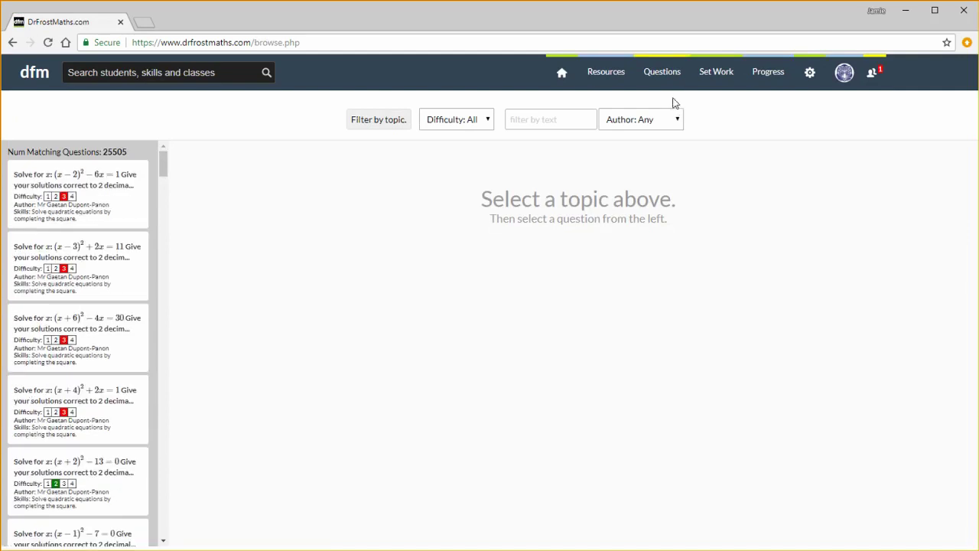
pyautogui.click(389, 133)
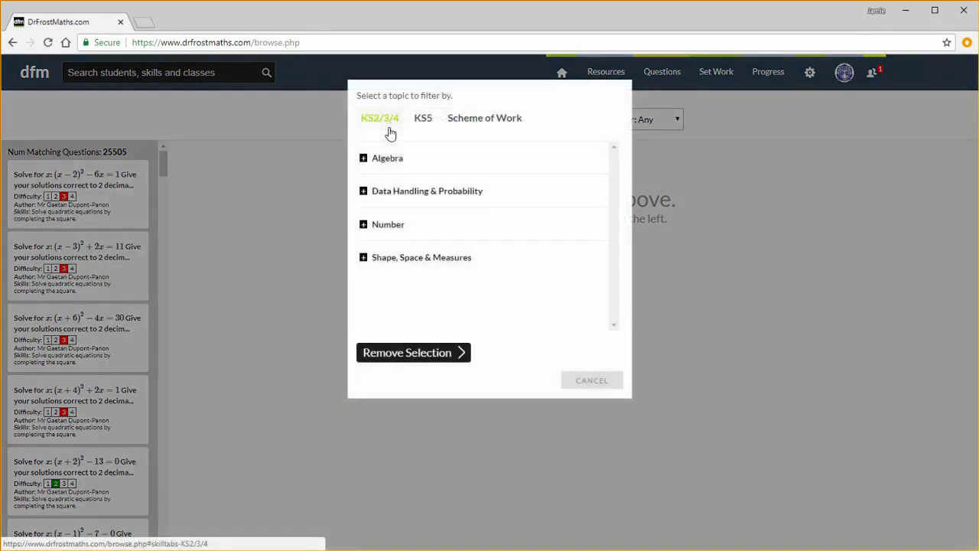
pyautogui.click(395, 156)
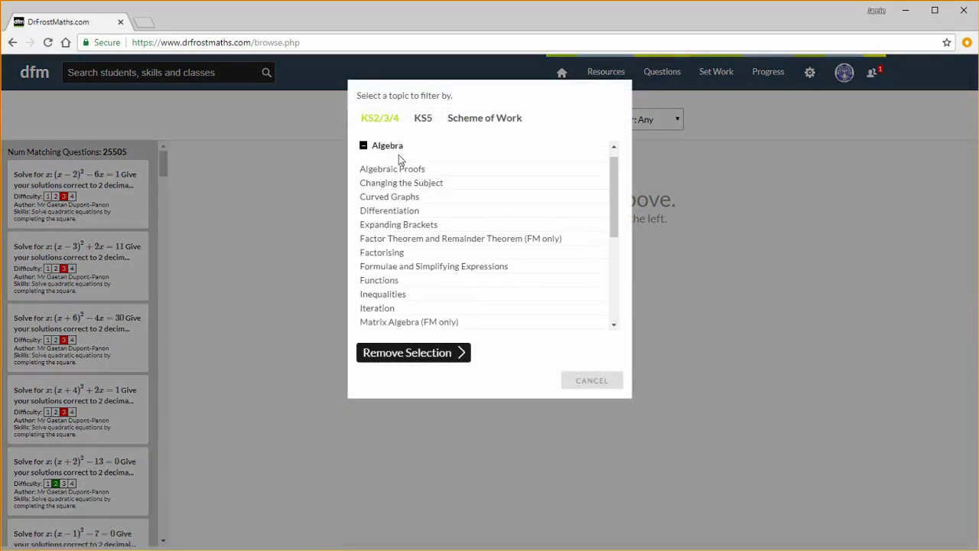
pyautogui.click(397, 184)
pyautogui.scroll(-1, 399, 188)
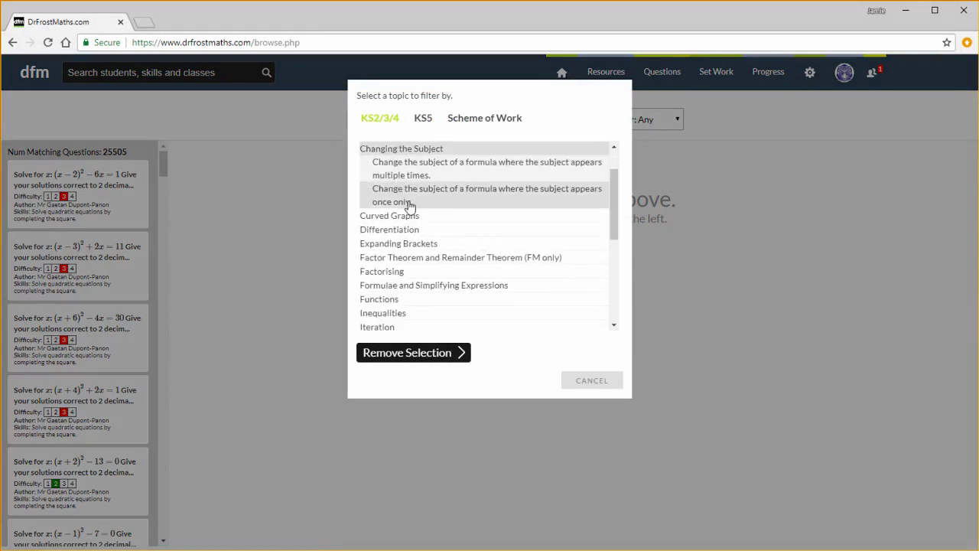
pyautogui.click(407, 181)
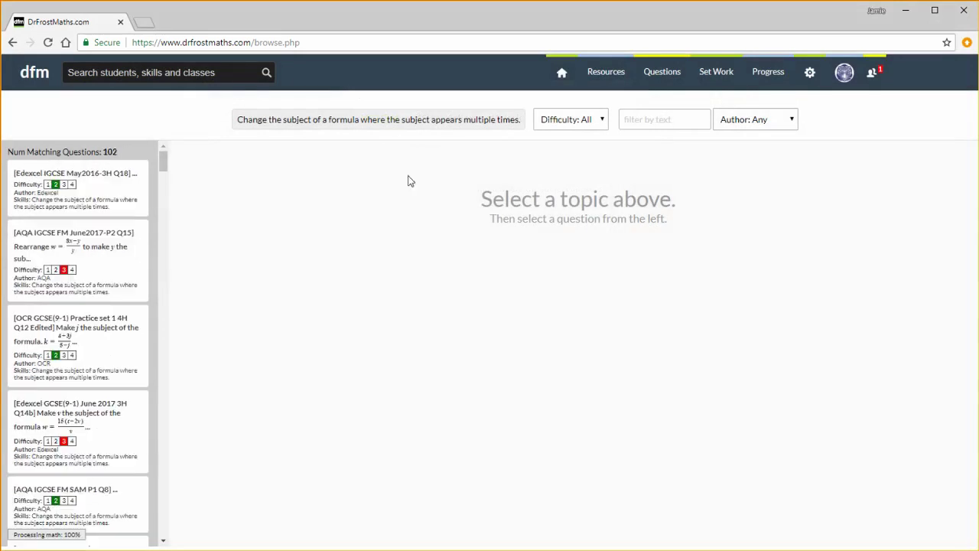
# Narrow the questions to difficulty 2 and author Edexcel, leaving 18 matches
pyautogui.click(557, 122)
pyautogui.click(558, 161)
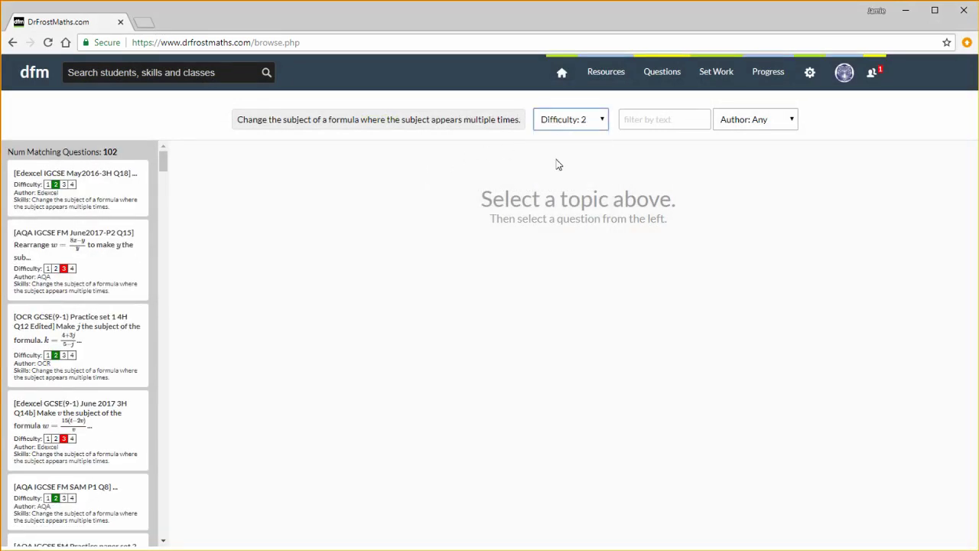
pyautogui.click(744, 122)
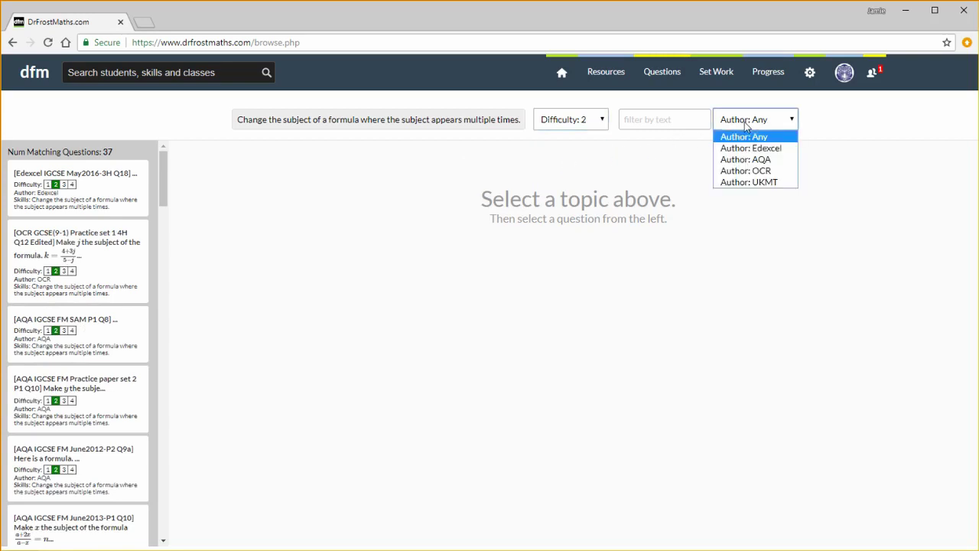
pyautogui.click(745, 148)
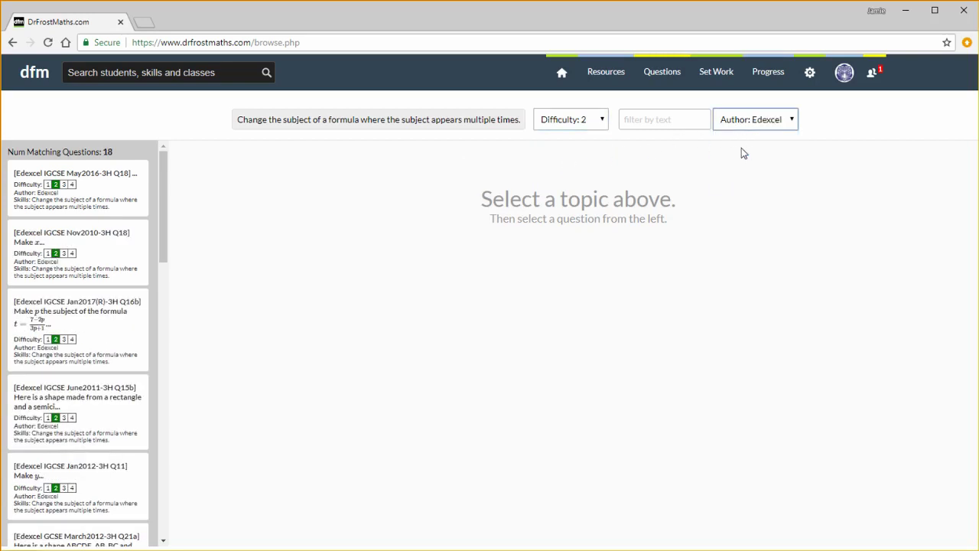
# Answer Edexcel IGCSE May2016-3H Q18 with x + 3 and submit it for marking
pyautogui.click(131, 192)
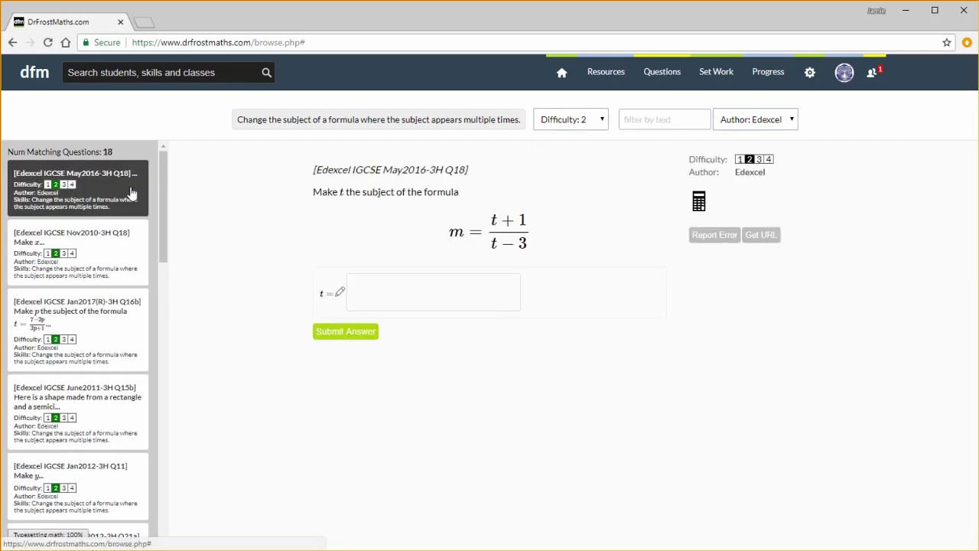
pyautogui.click(378, 283)
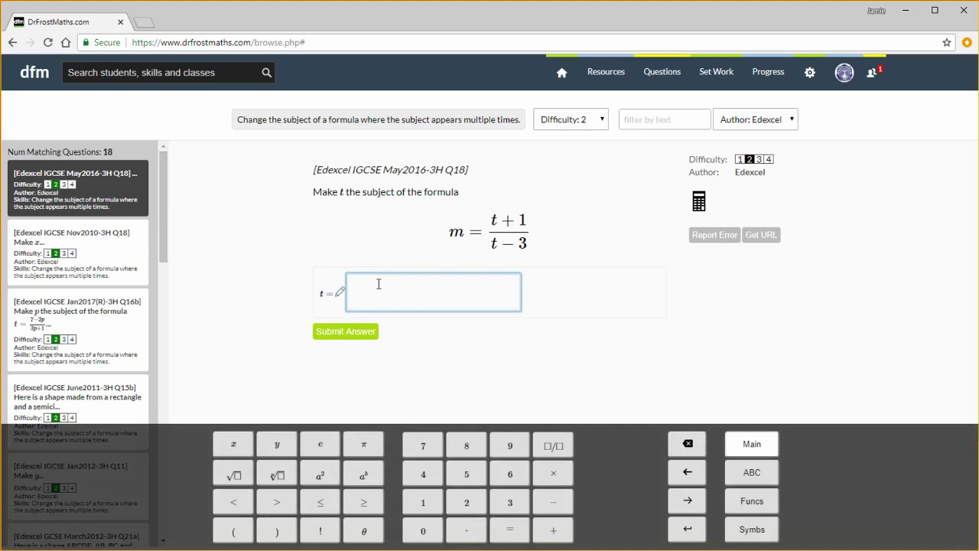
pyautogui.write('x+3')
pyautogui.click(360, 332)
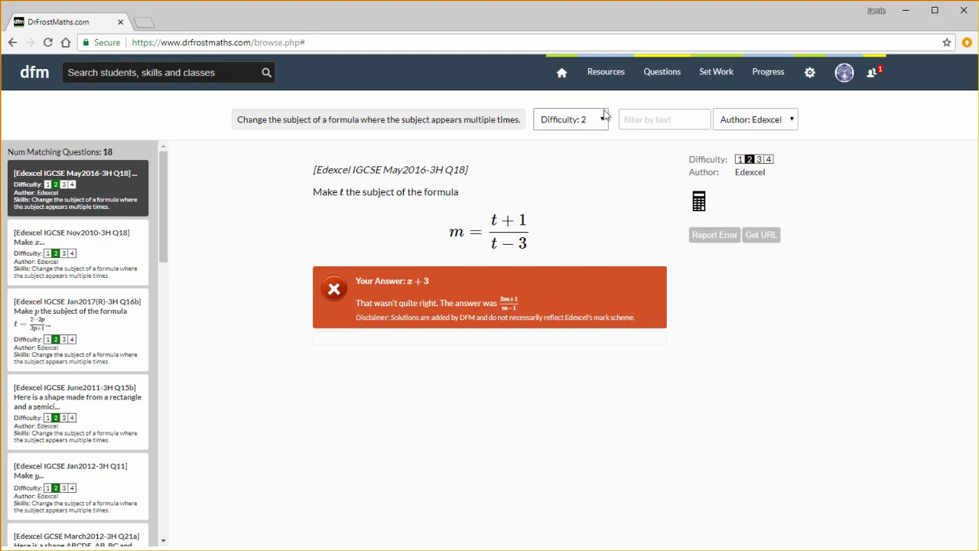
pyautogui.moveTo(649, 79)
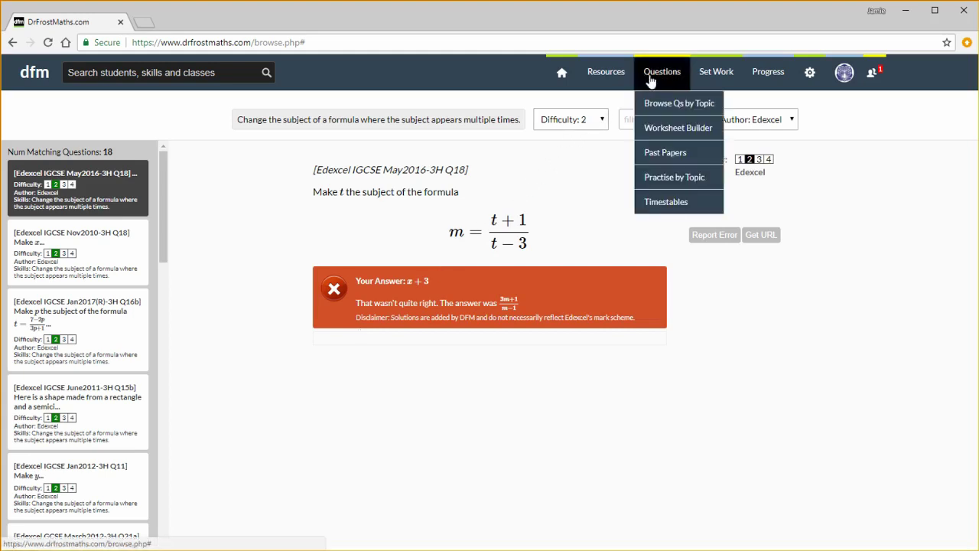
# Open the Foundation-tier Edexcel GCSE(9-1) June 2017 1F paper from Past Papers
pyautogui.click(662, 153)
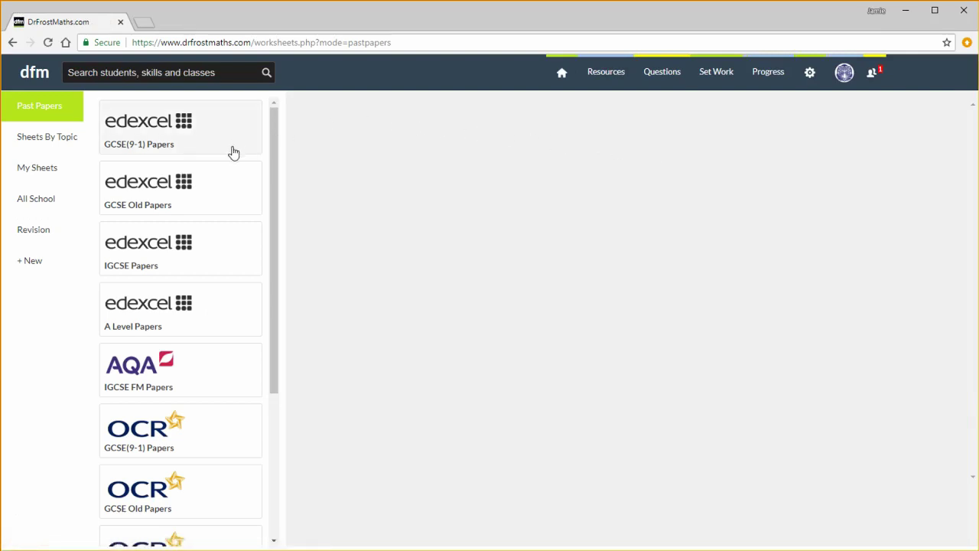
pyautogui.scroll(-3, 237, 234)
pyautogui.scroll(3, 236, 234)
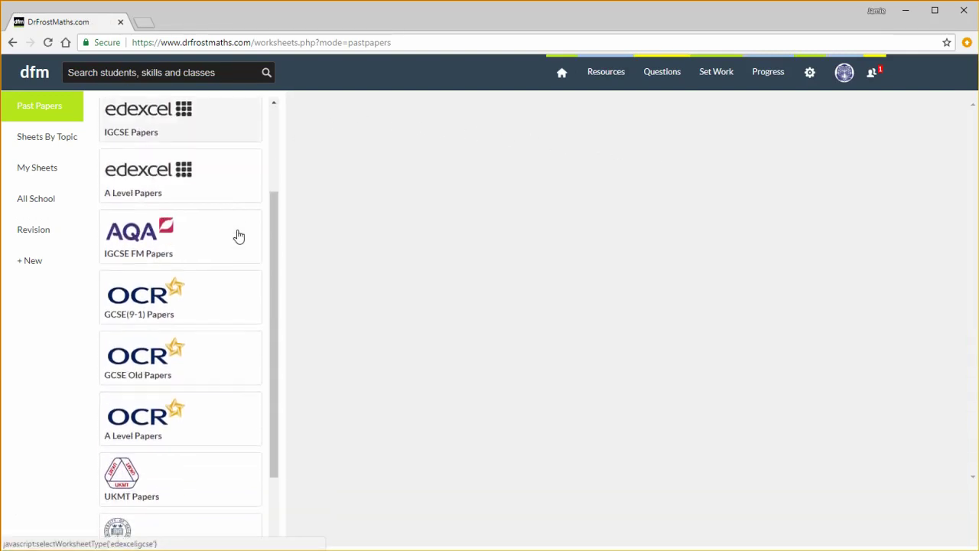
pyautogui.click(202, 141)
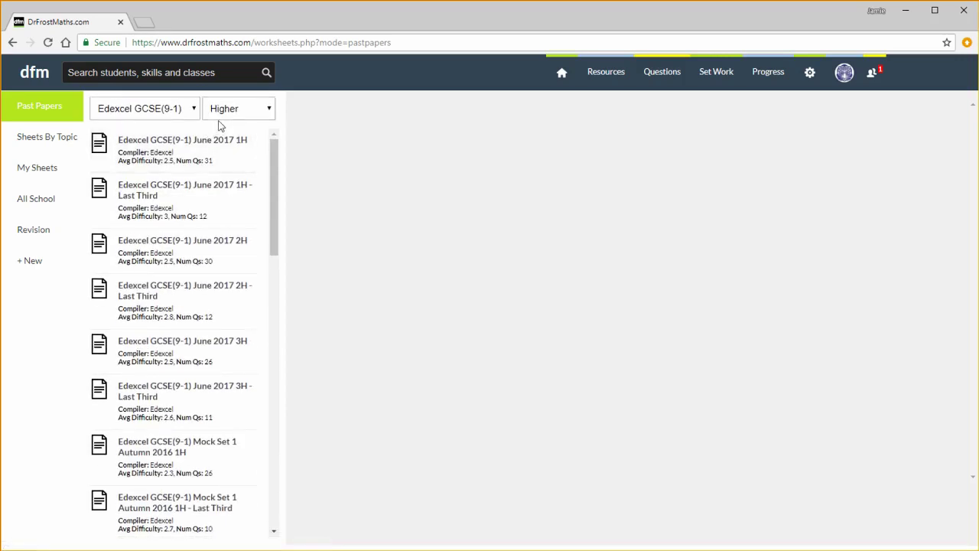
pyautogui.click(228, 112)
pyautogui.click(229, 138)
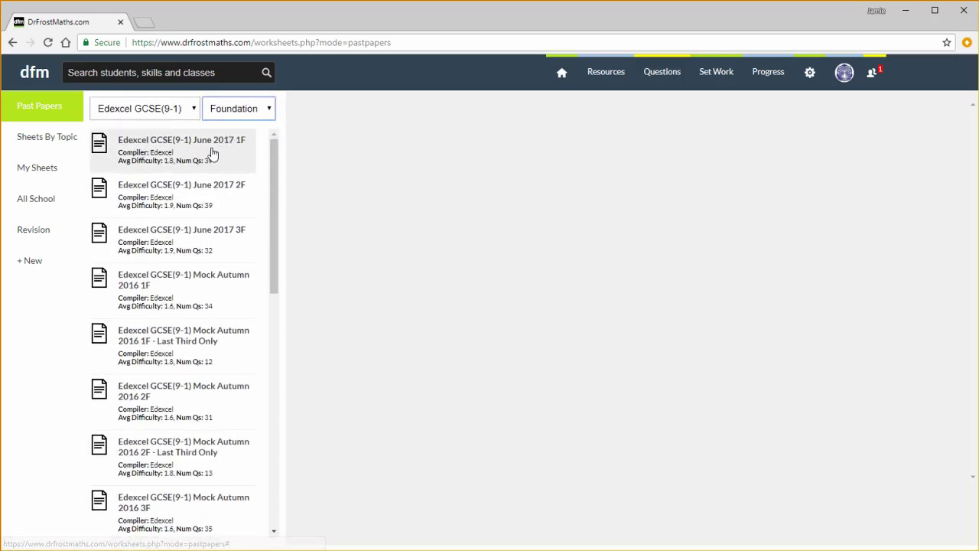
pyautogui.click(213, 153)
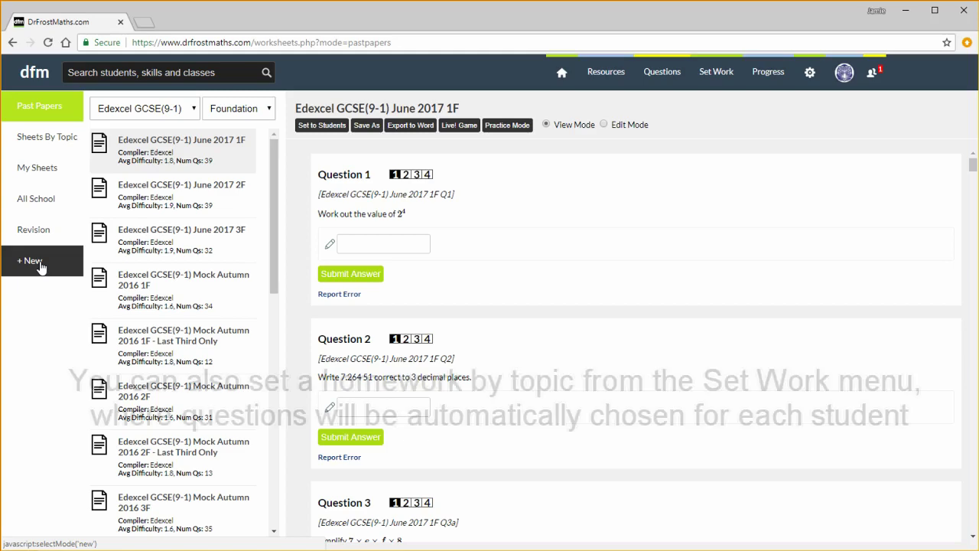
# Choose all five students of class 8A1 as recipients of the June 2017 1F paper
pyautogui.click(322, 126)
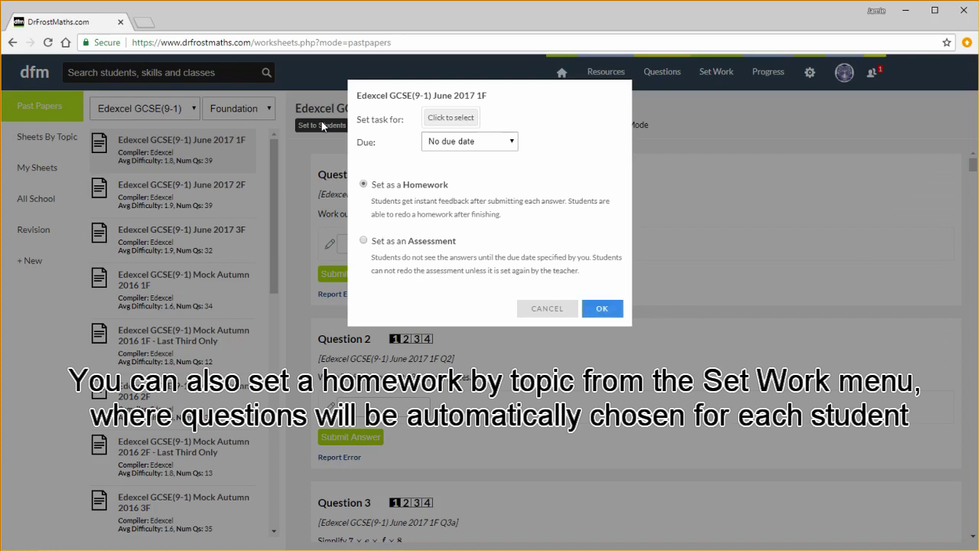
pyautogui.click(444, 119)
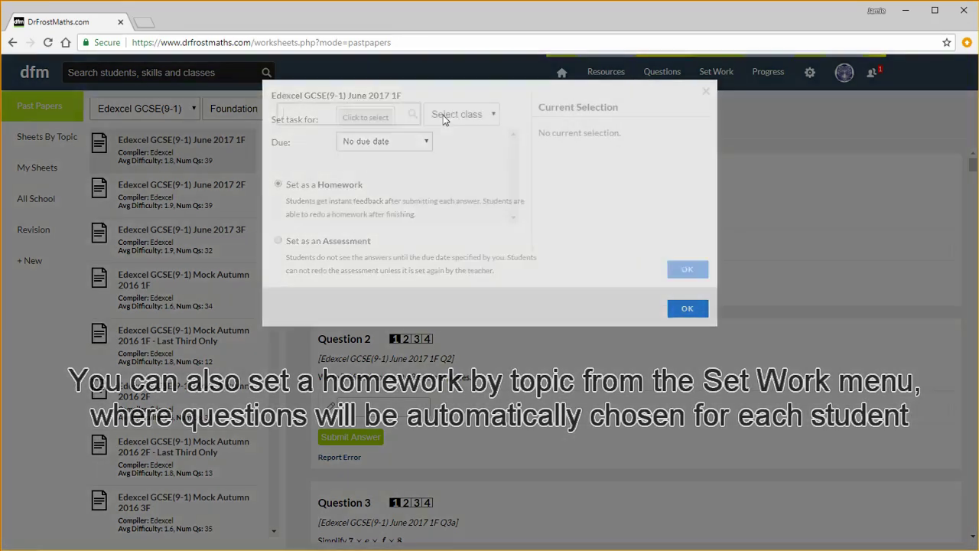
pyautogui.click(444, 116)
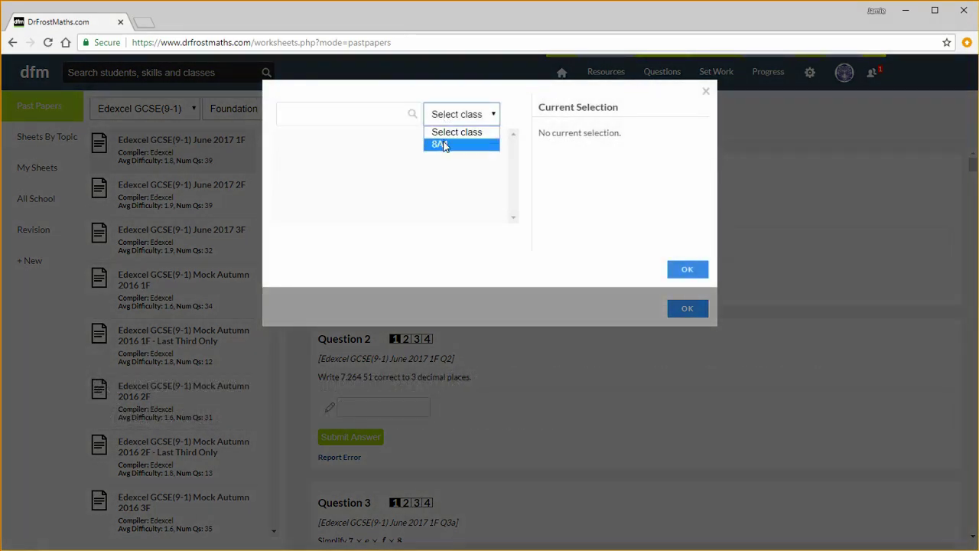
pyautogui.click(442, 144)
pyautogui.click(318, 145)
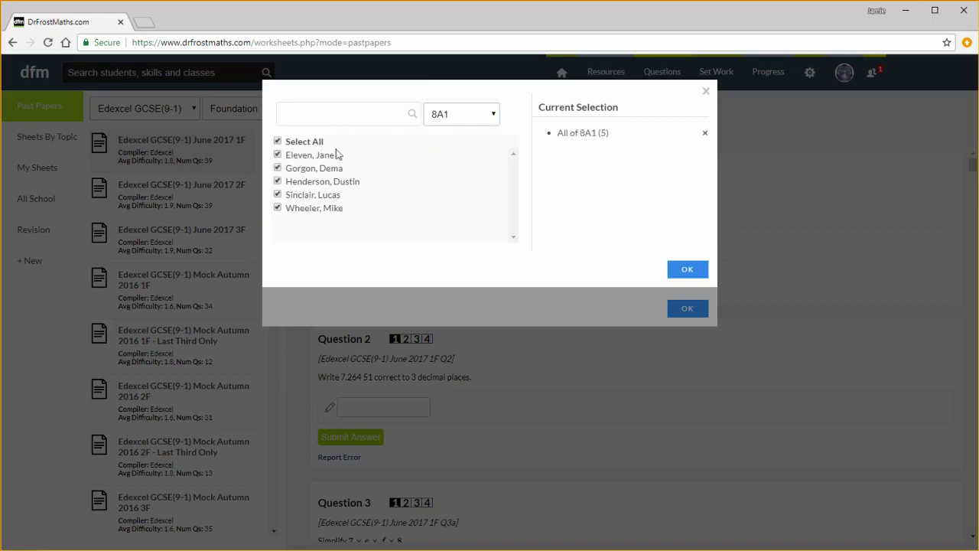
pyautogui.click(686, 272)
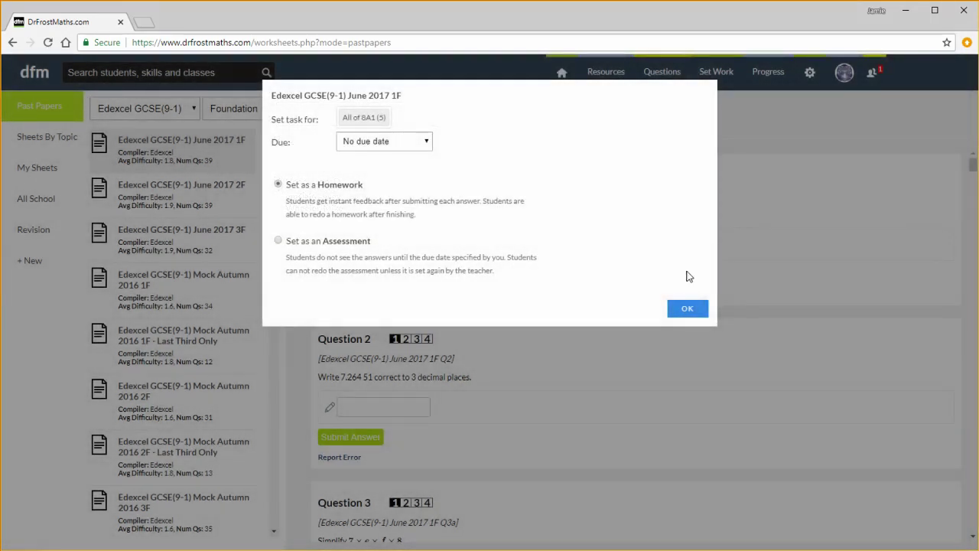
# Set the homework due in 3 days on Thursday and confirm it
pyautogui.click(427, 141)
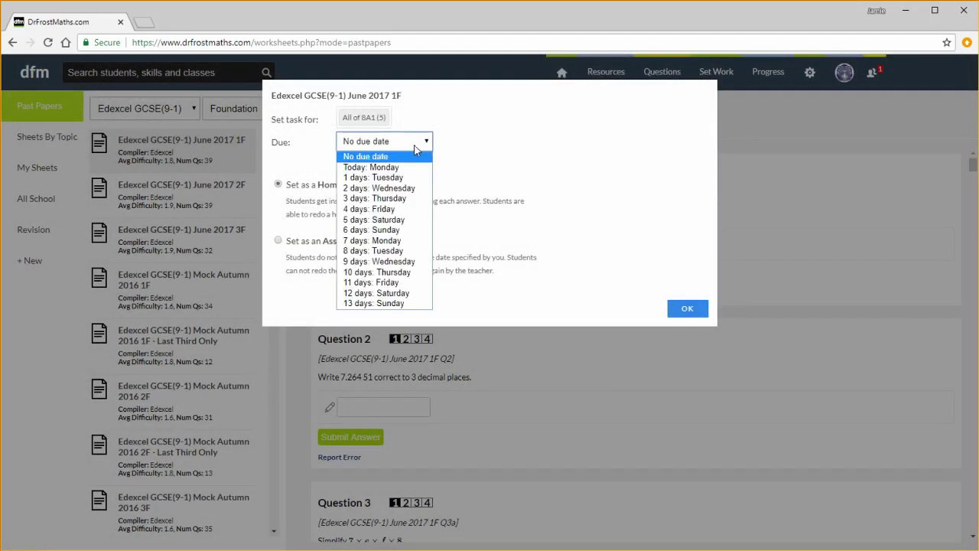
pyautogui.click(393, 198)
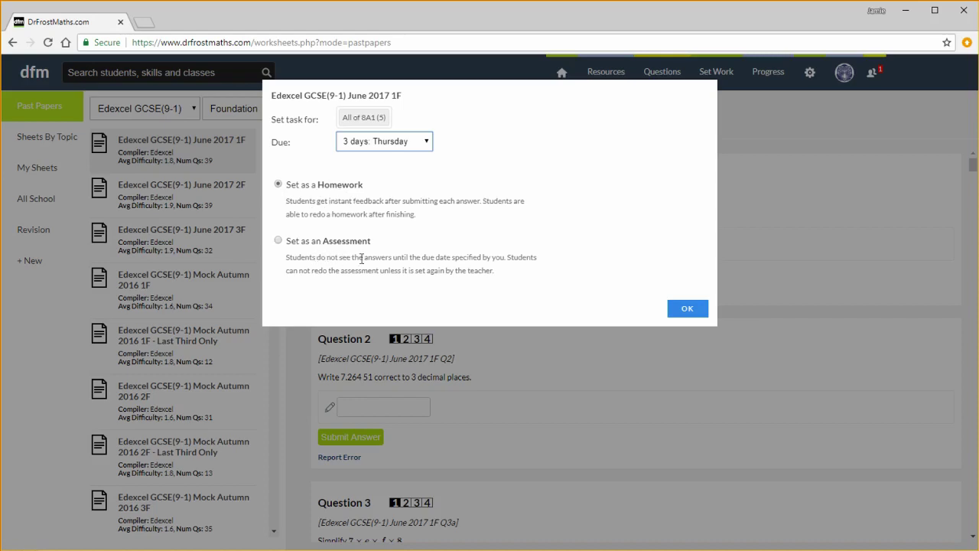
pyautogui.click(688, 305)
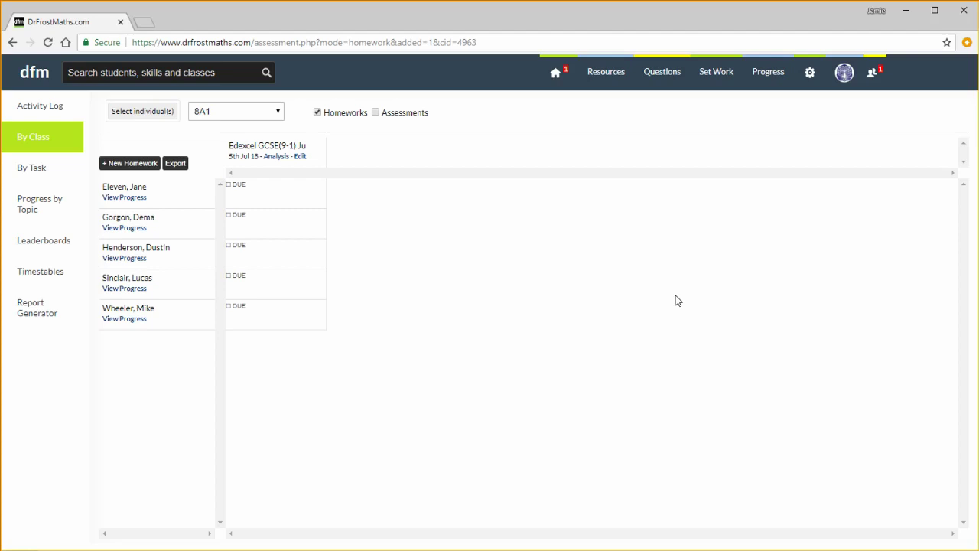
# Search students, skills and classes for 'd' and scroll through the 70 results
pyautogui.moveTo(705, 84)
pyautogui.click(232, 73)
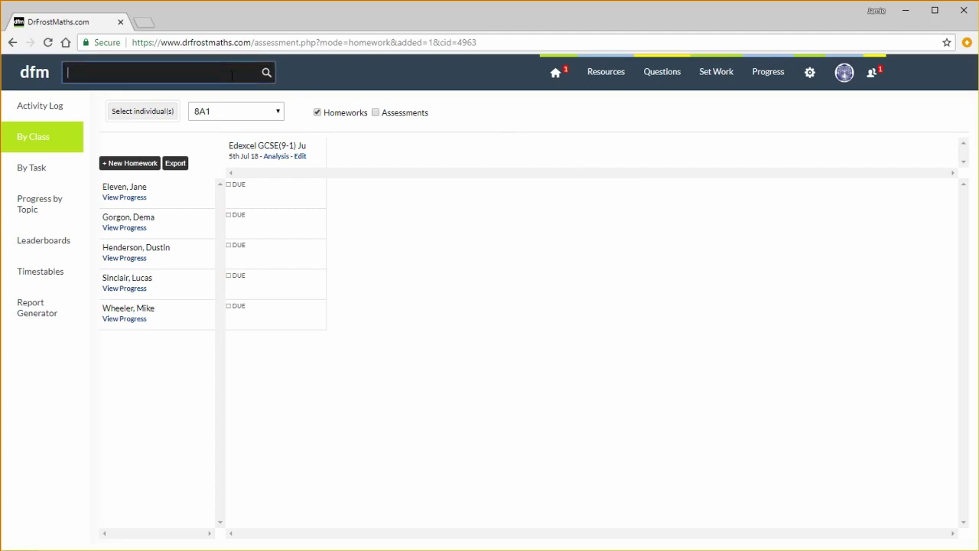
pyautogui.write('d')
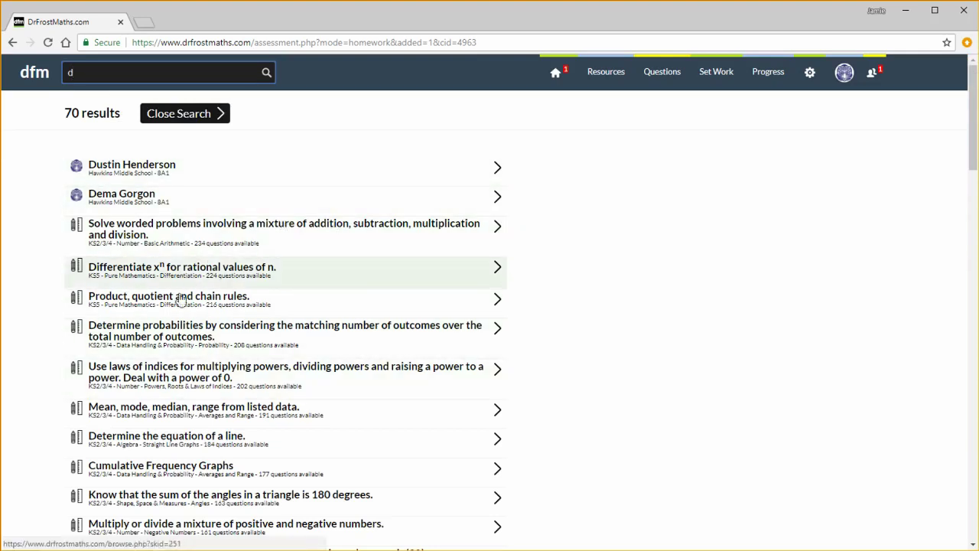
pyautogui.scroll(-1, 222, 359)
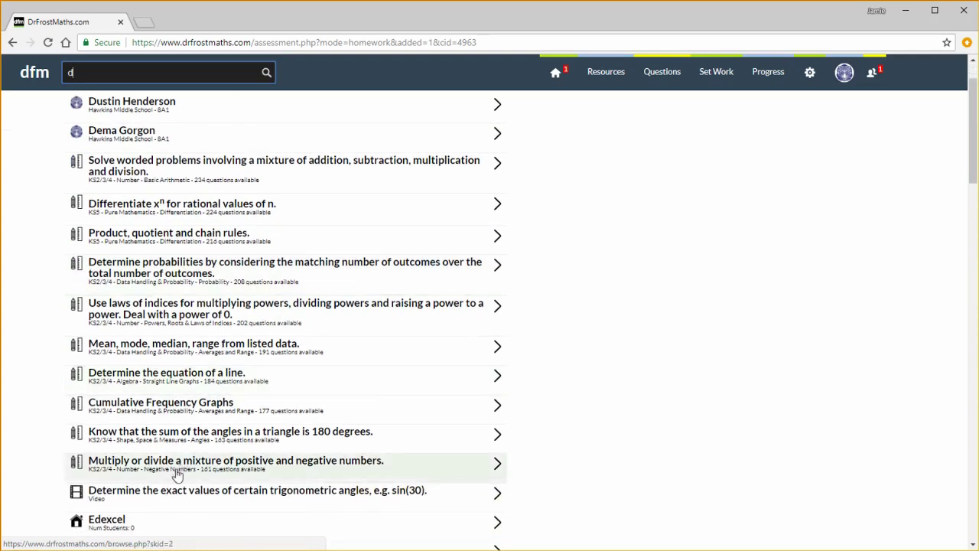